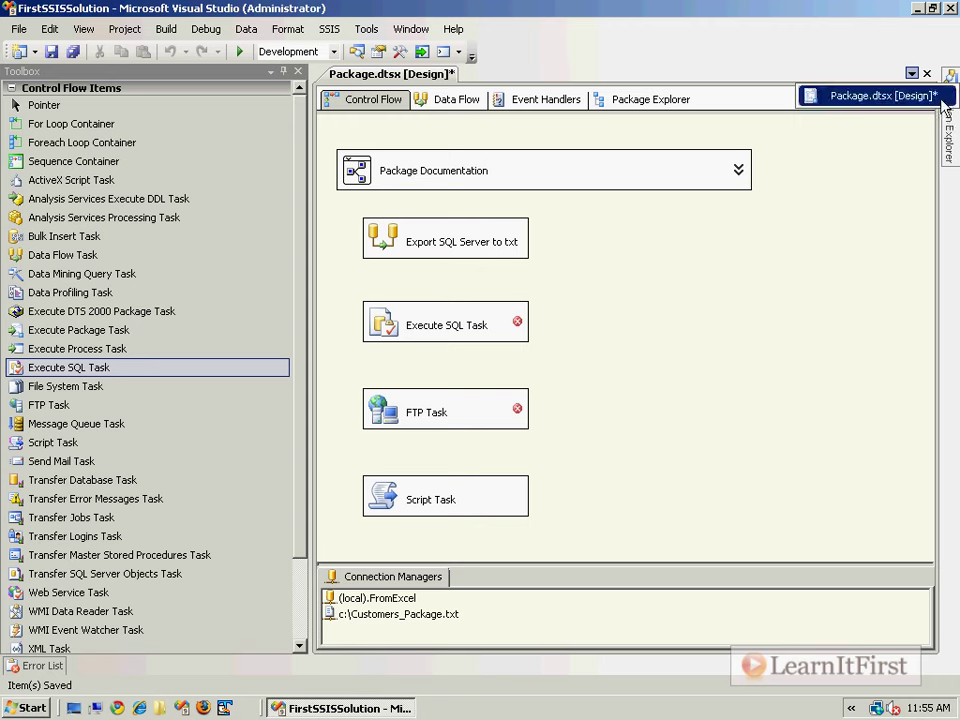
Set the Toolbox to auto-hide and check the list of open documents.
click(912, 76)
click(881, 88)
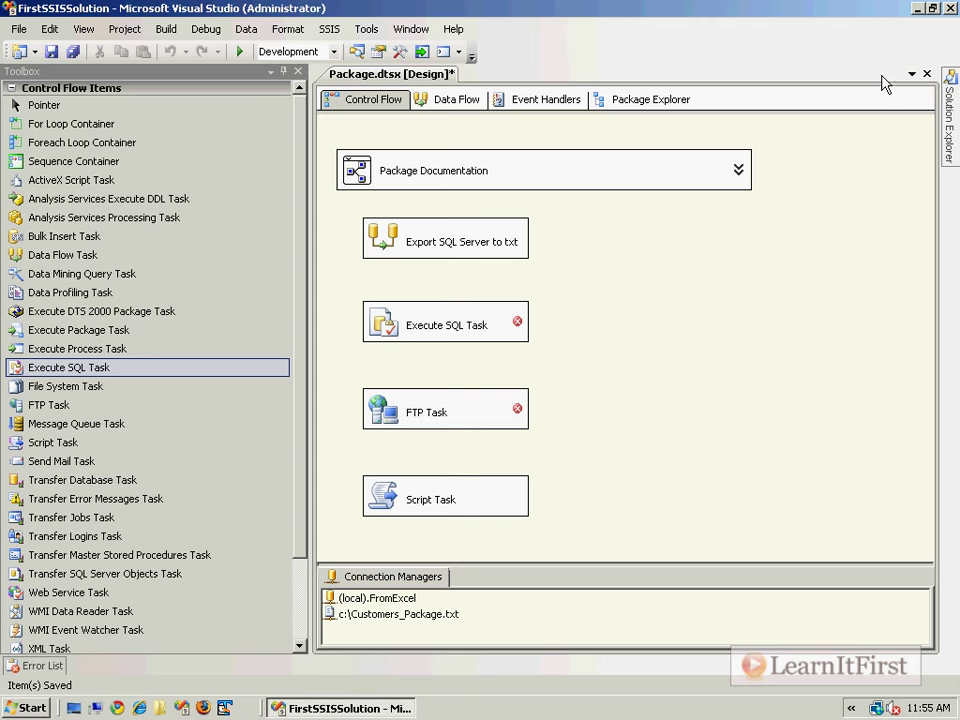
click(283, 71)
click(910, 75)
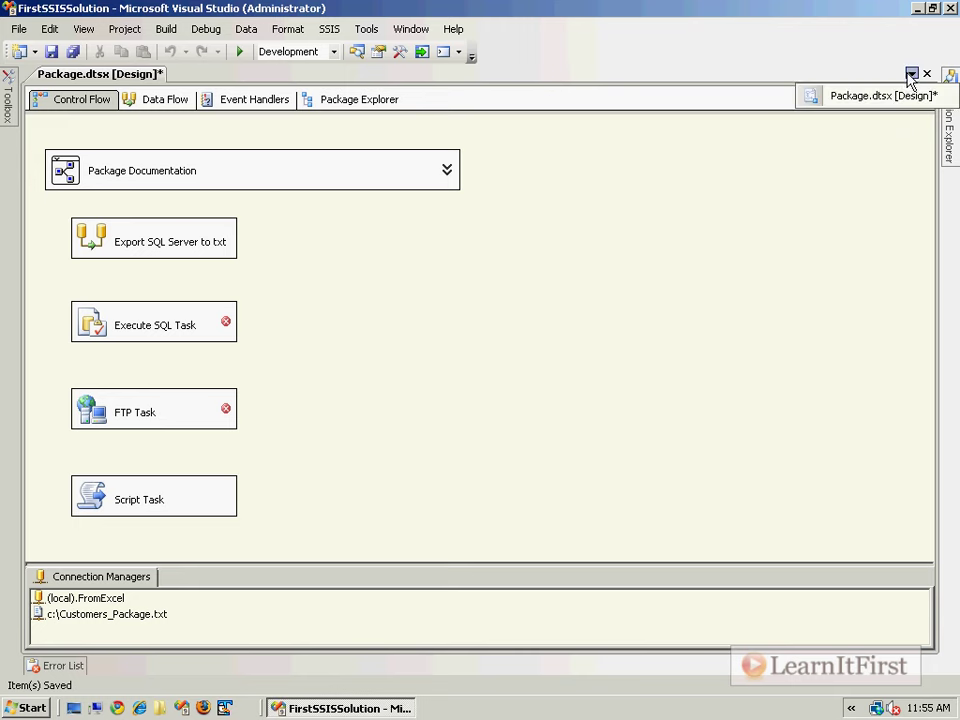
click(905, 74)
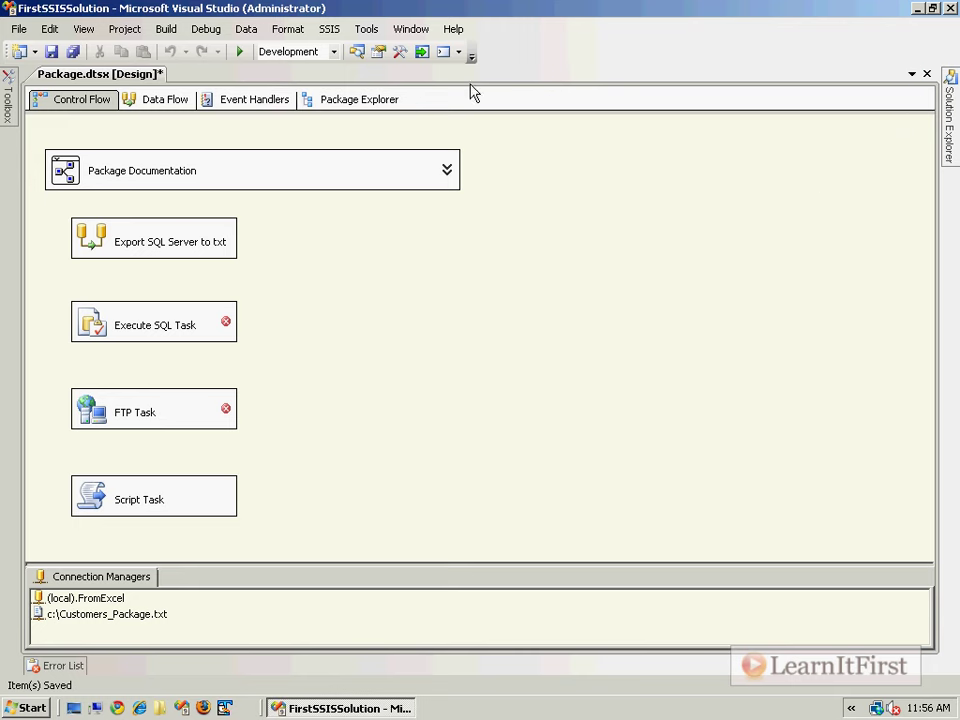
Add three new SSIS packages to the SSIS Packages folder of FirstSSISProject.
mouse_move(955, 135)
right_click(742, 157)
click(790, 165)
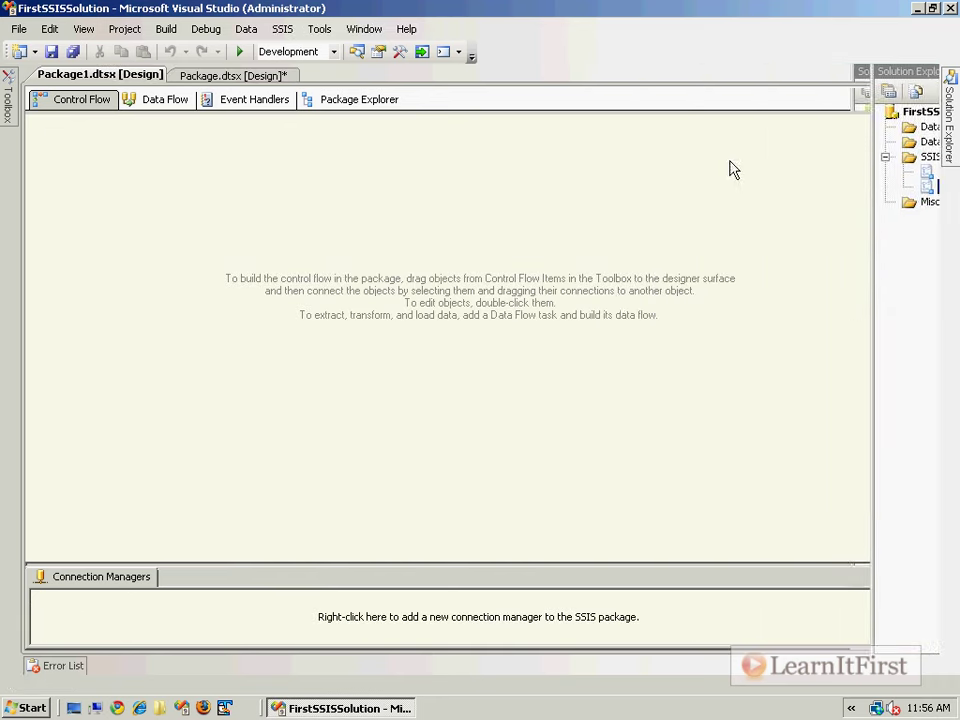
click(950, 135)
right_click(757, 163)
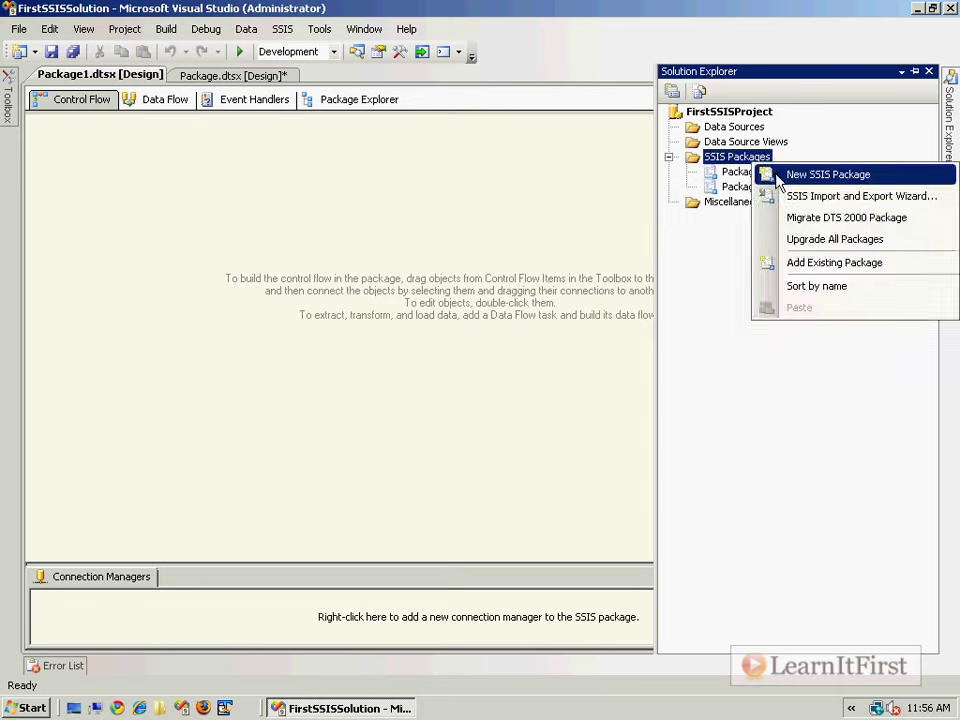
click(790, 174)
click(950, 135)
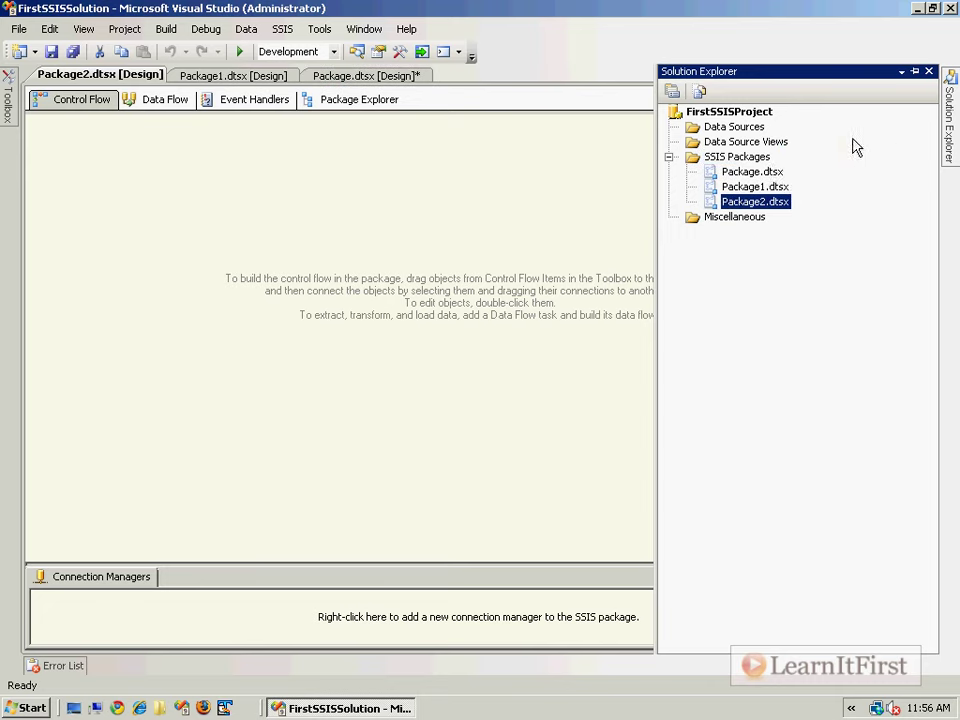
right_click(760, 160)
click(789, 172)
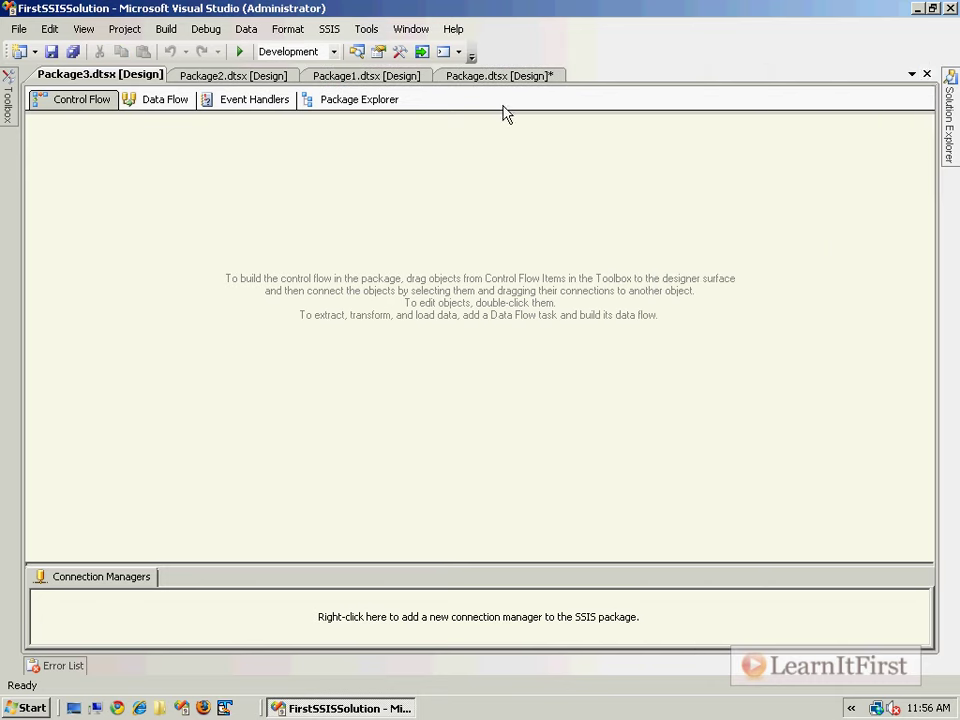
Check the list of open packages and pin both the Toolbox and Solution Explorer open.
click(912, 74)
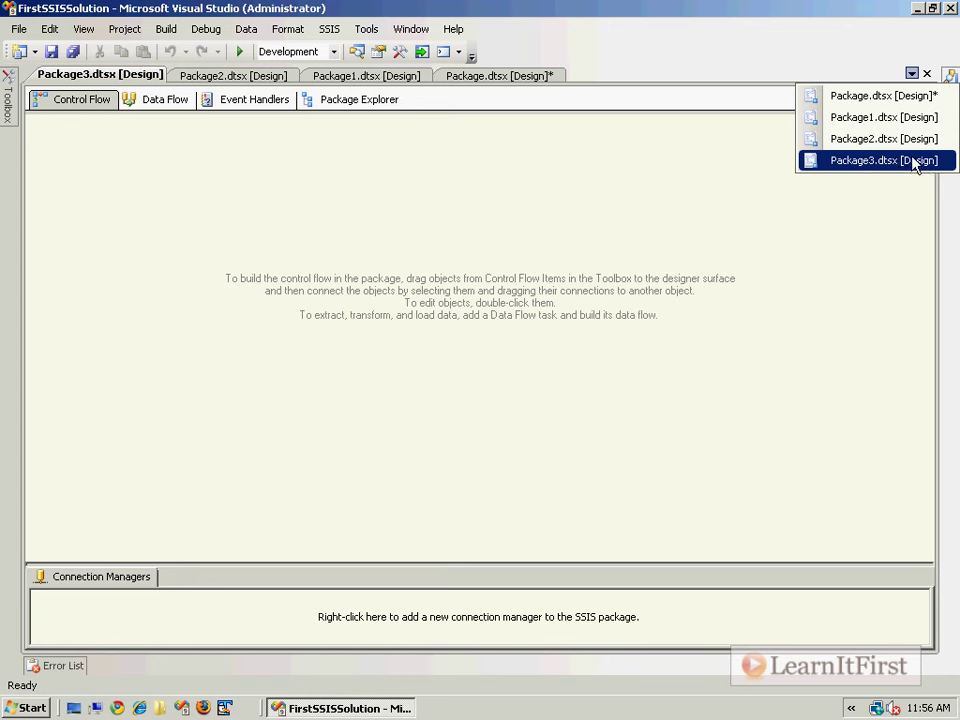
click(6, 80)
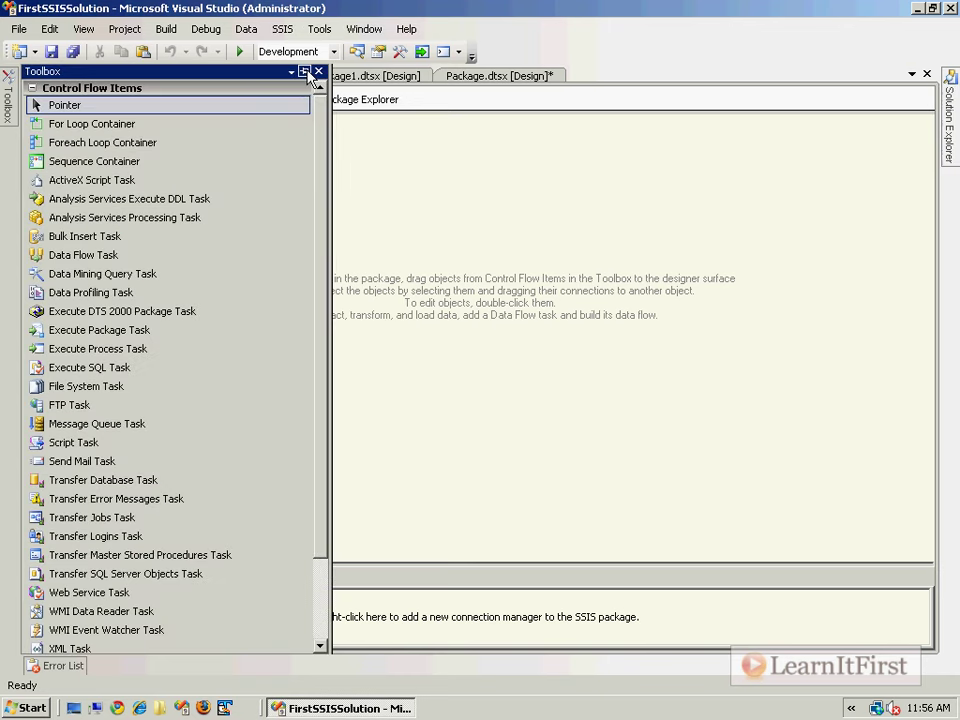
click(304, 71)
mouse_move(952, 125)
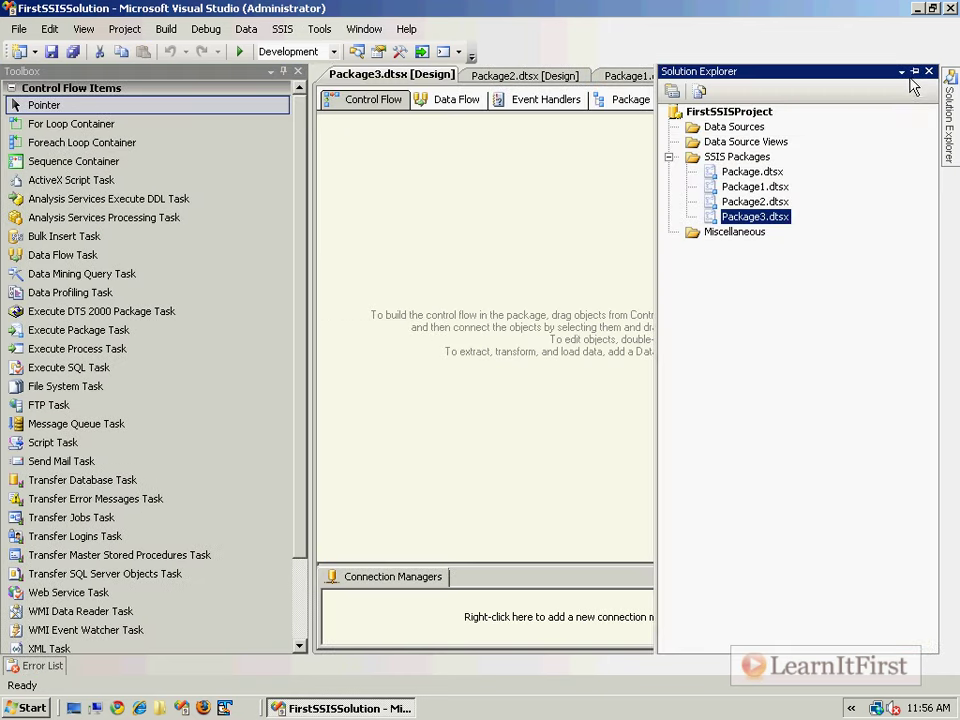
click(917, 71)
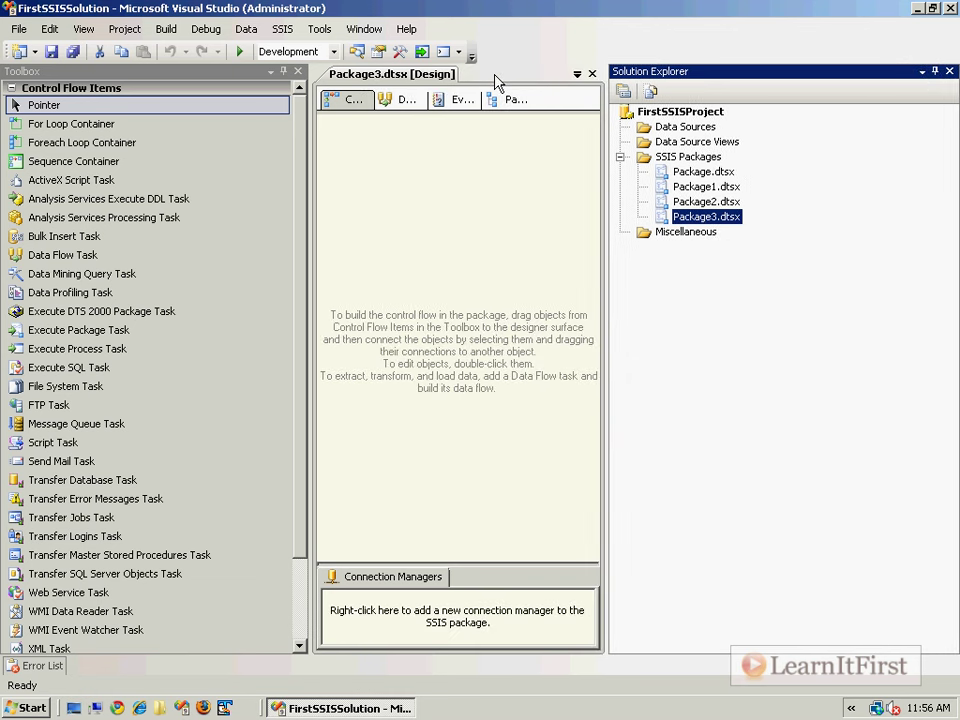
List the open package designers while the Toolbox and Solution Explorer are both docked.
click(577, 73)
click(577, 75)
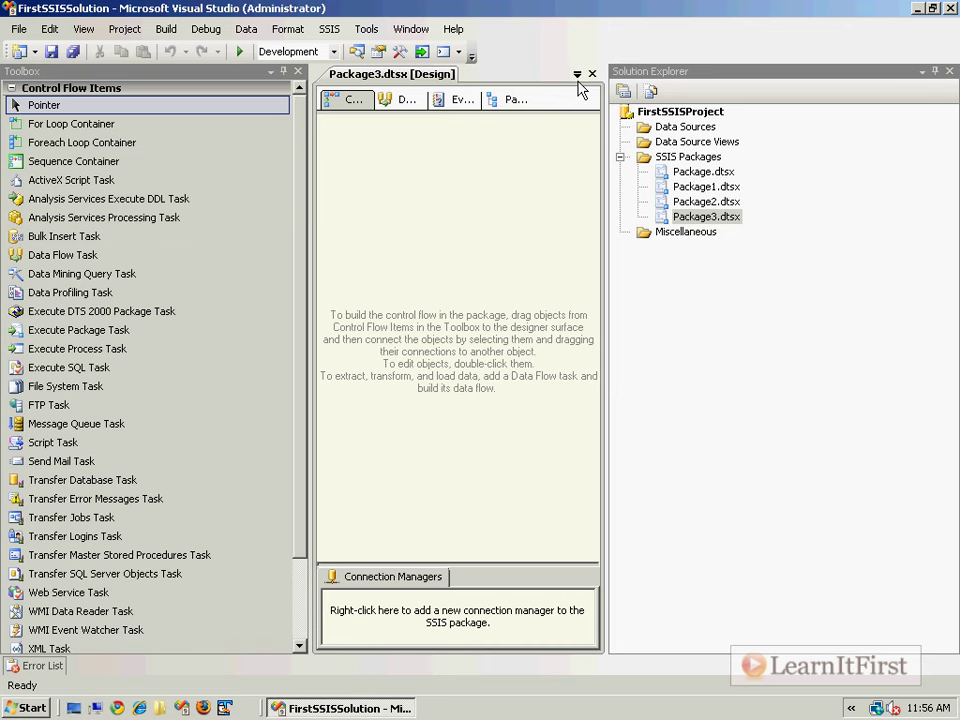
click(579, 75)
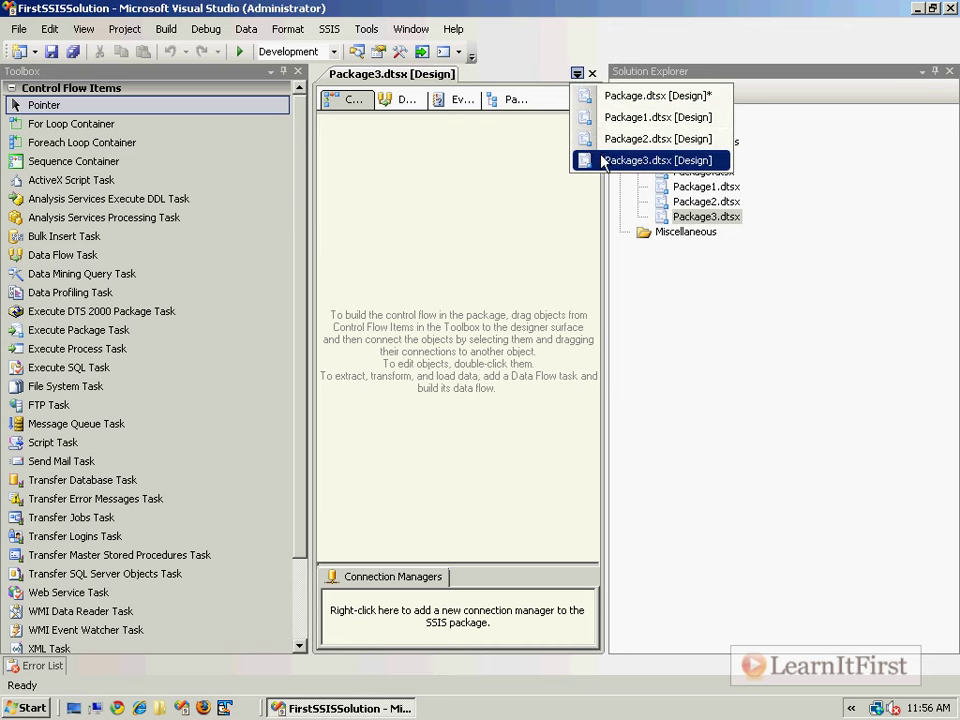
Set Solution Explorer to auto-hide and pin it open again beside the designer.
click(926, 72)
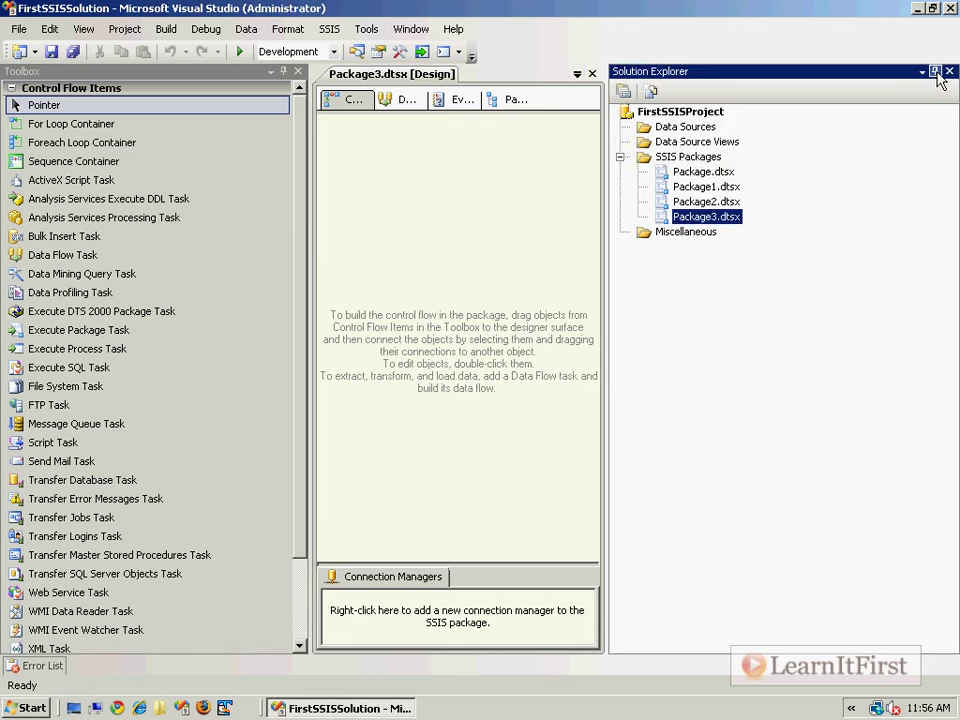
click(934, 72)
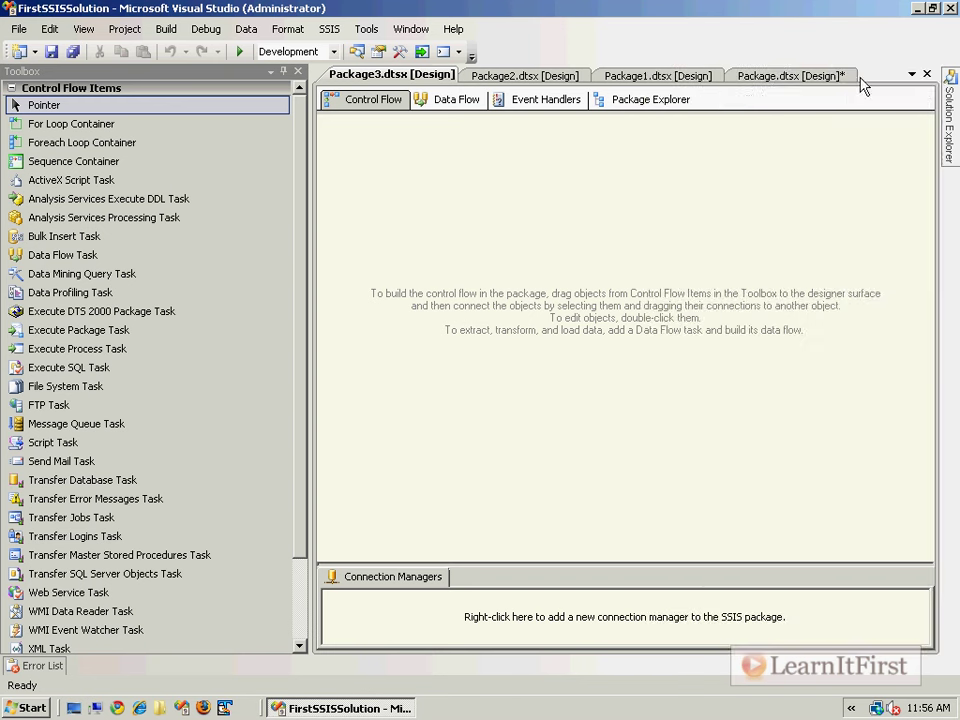
mouse_move(953, 90)
click(914, 72)
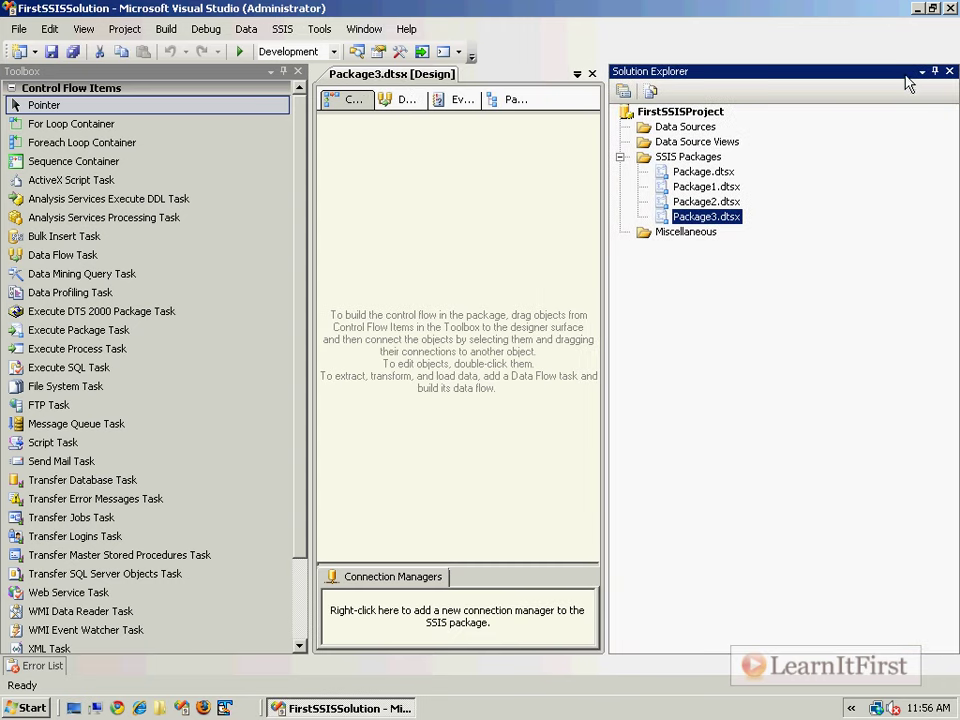
Show the Package3.dtsx designer by choosing it from the list of open documents.
click(577, 75)
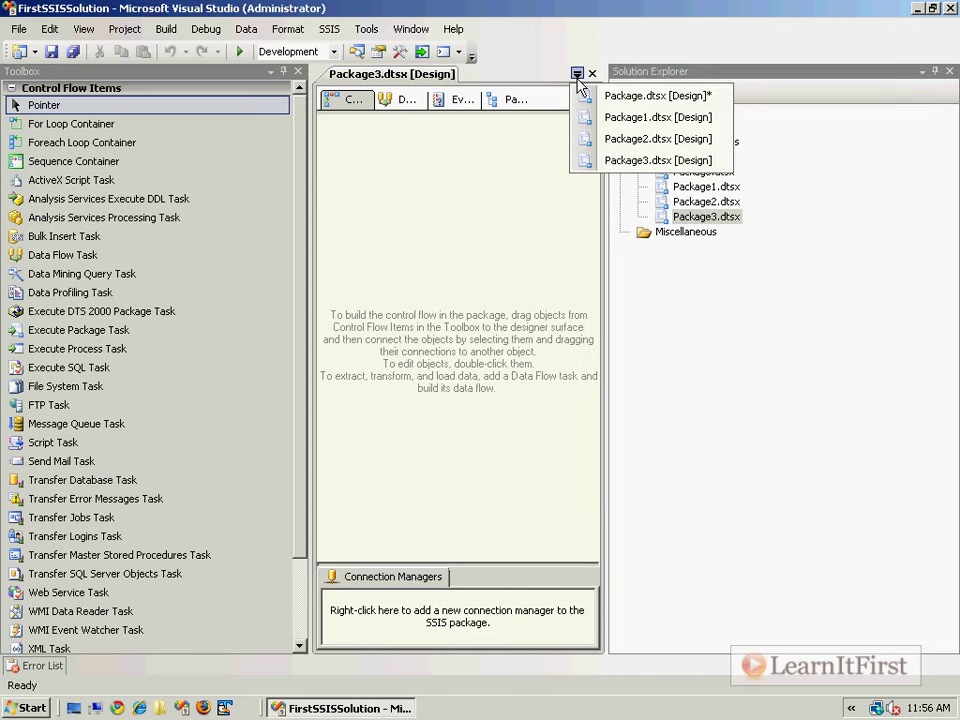
click(584, 160)
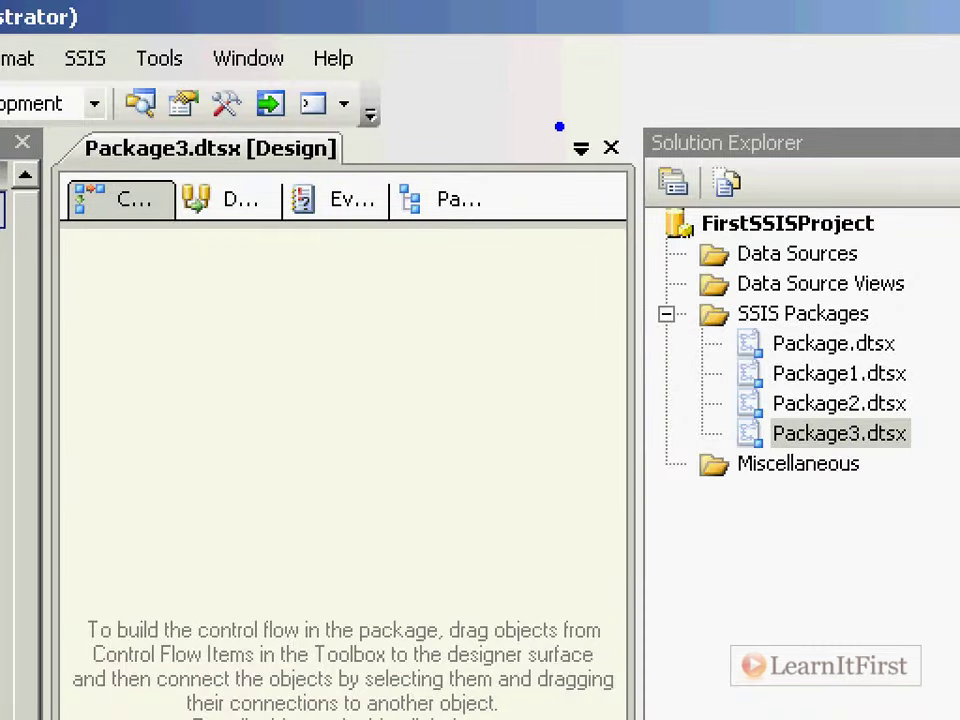
mouse_move(559, 126)
mouse_down()
mouse_move(621, 174)
mouse_move(542, 124)
mouse_up()
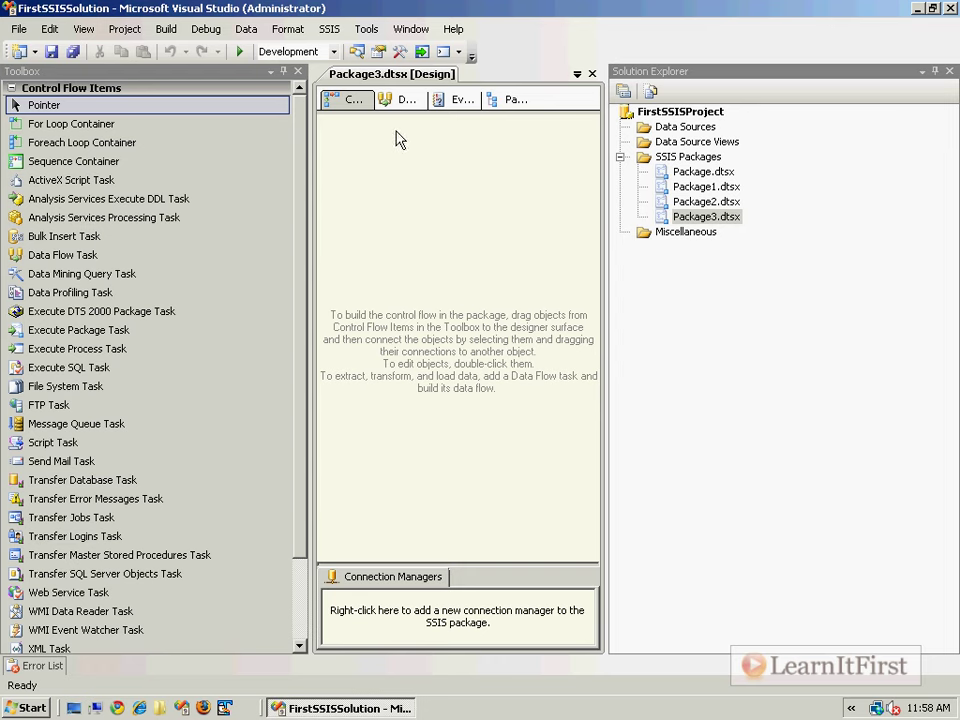
Close the Solution Explorer and Toolbox windows so the designer fills the workspace.
click(284, 71)
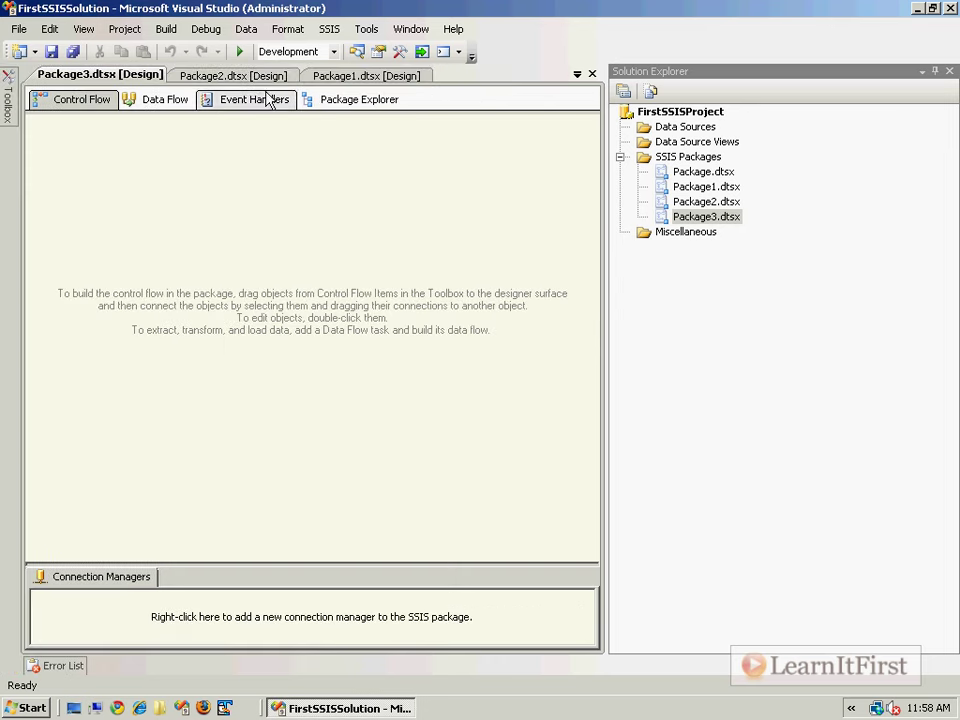
click(949, 71)
click(7, 95)
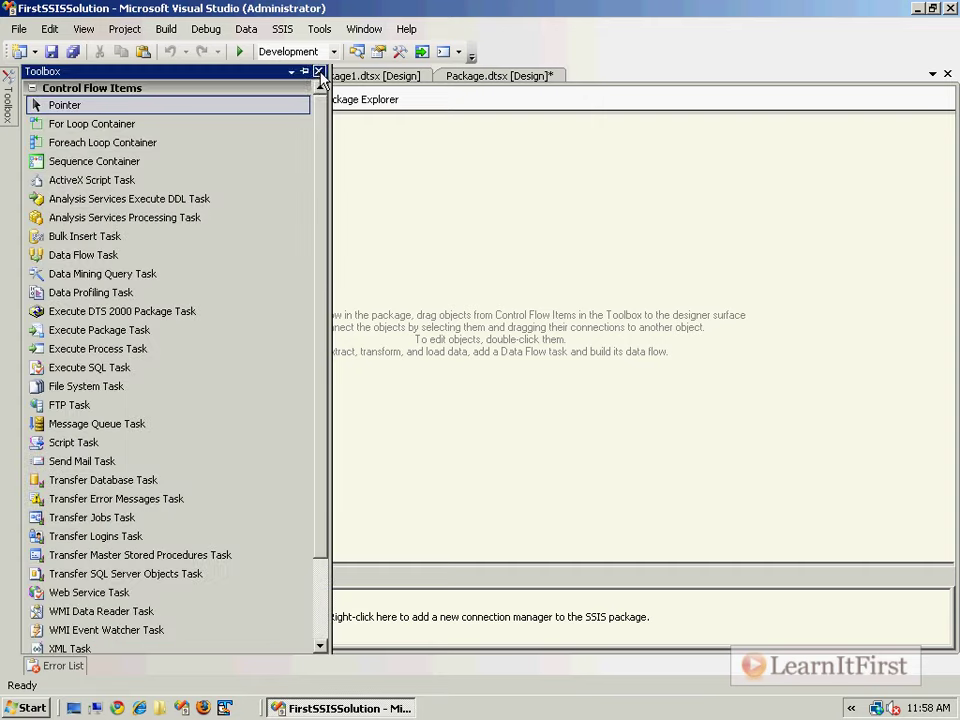
click(318, 71)
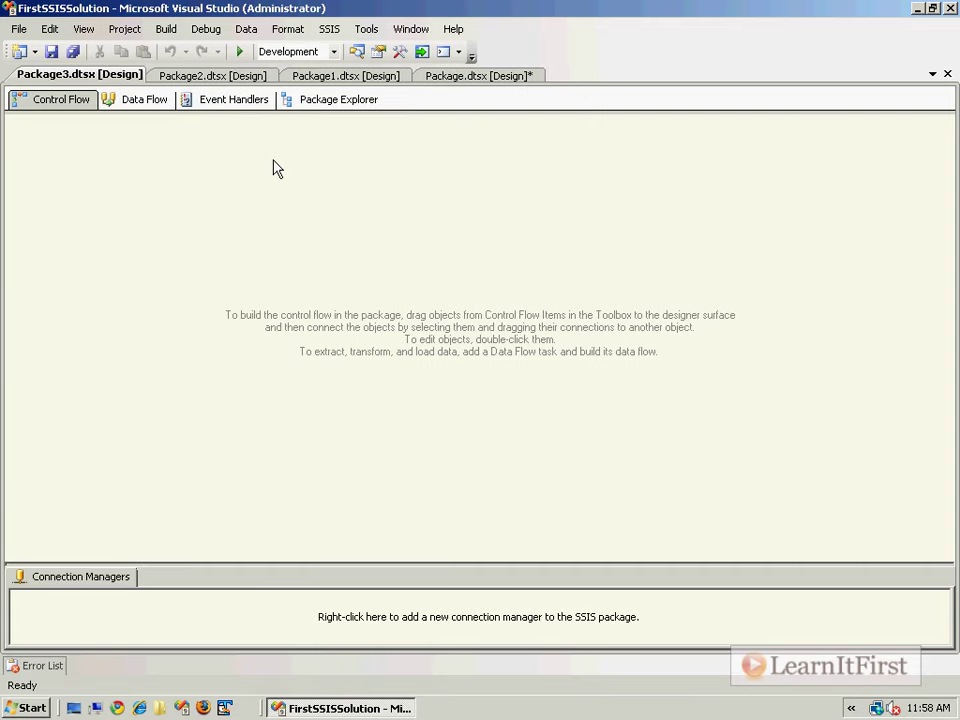
Reopen the Solution Explorer and Toolbox windows beside the Package3.dtsx designer.
click(78, 30)
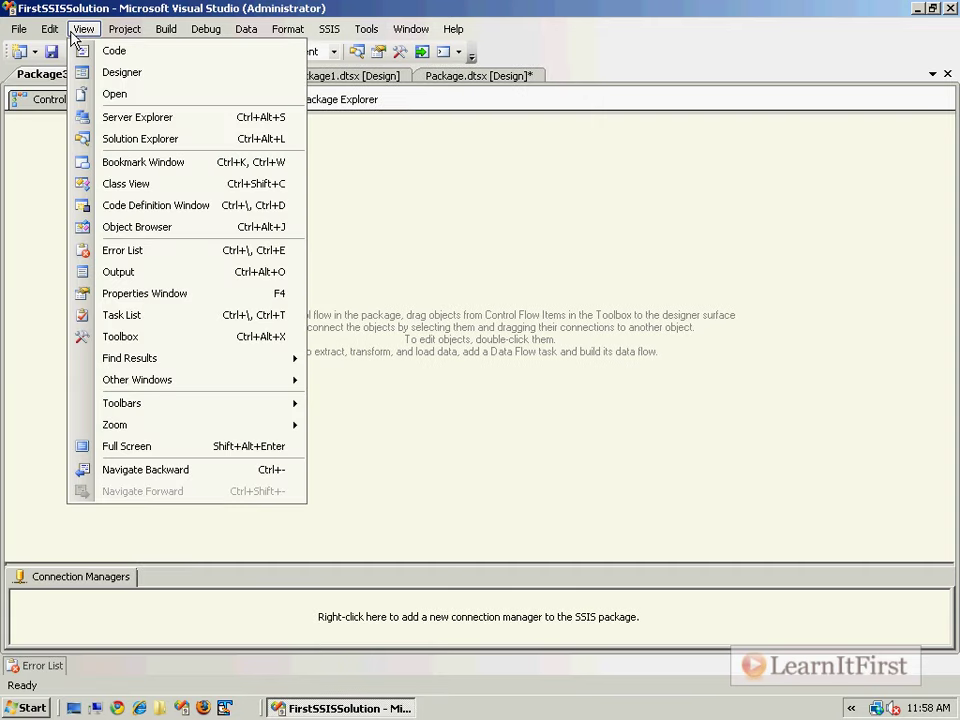
click(203, 139)
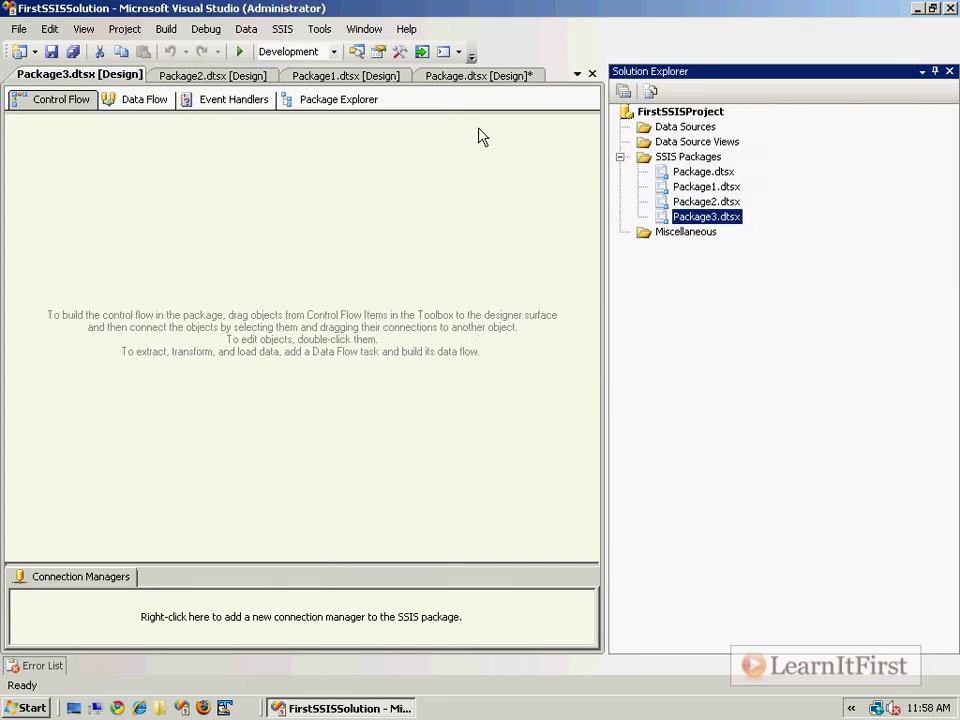
click(83, 29)
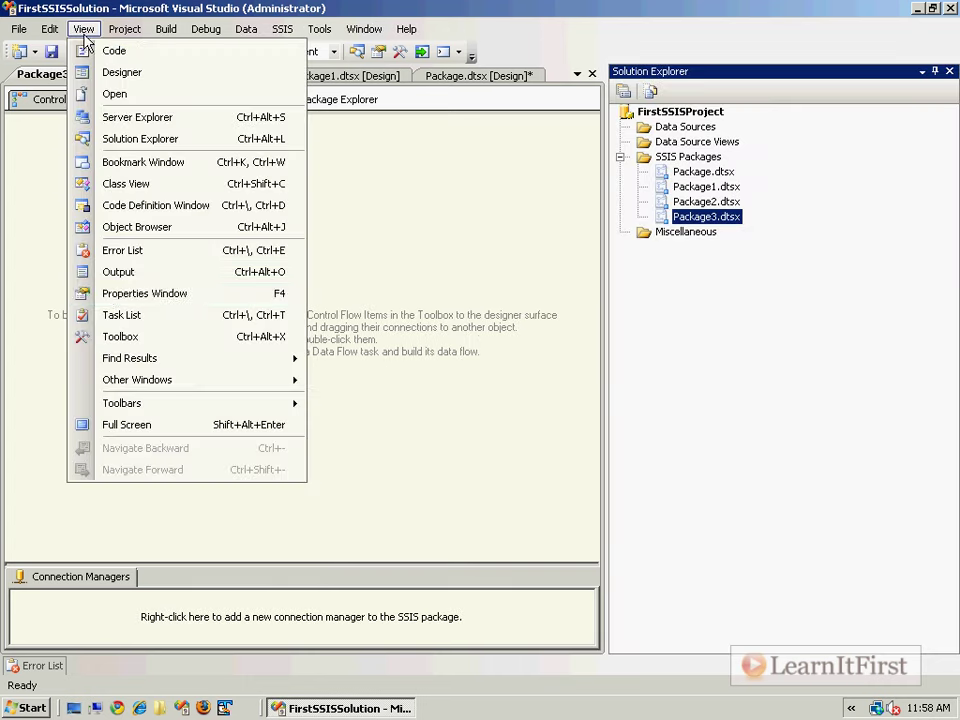
click(122, 333)
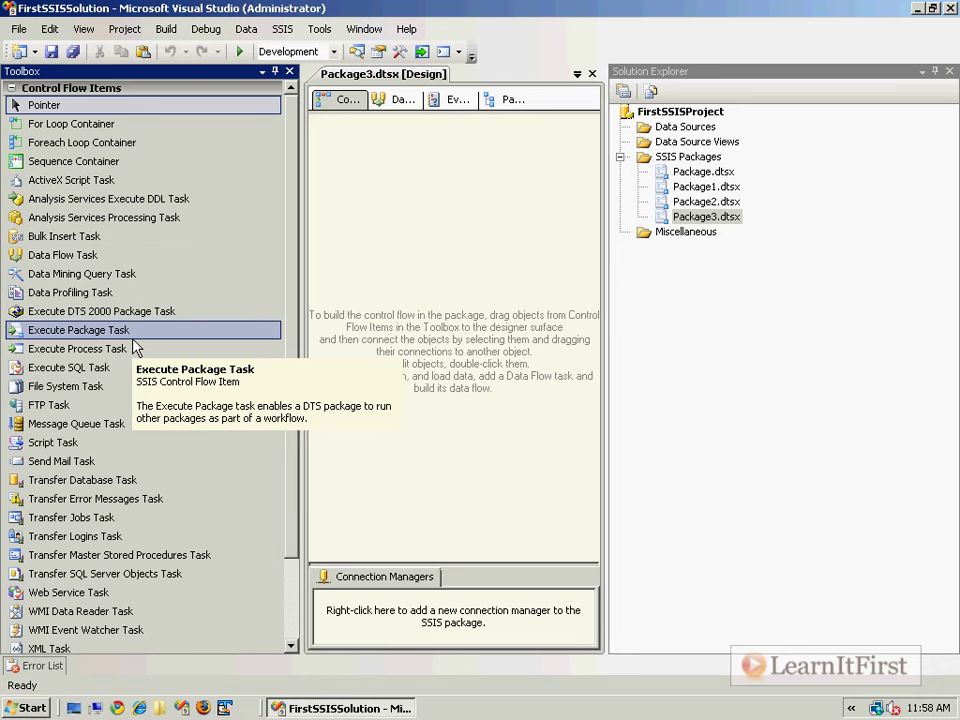
Look up the keyboard shortcut for Solution Explorer among the view commands.
click(83, 29)
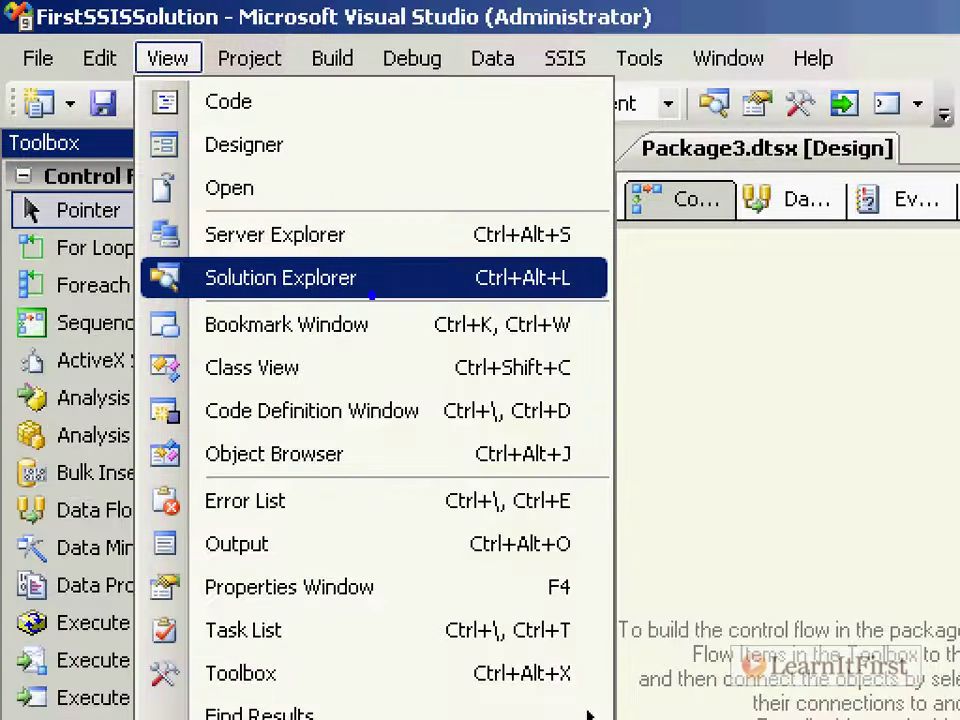
drag(405, 252, 652, 312)
key(e)
mouse_move(421, 237)
mouse_down()
mouse_move(600, 252)
mouse_move(500, 240)
mouse_up()
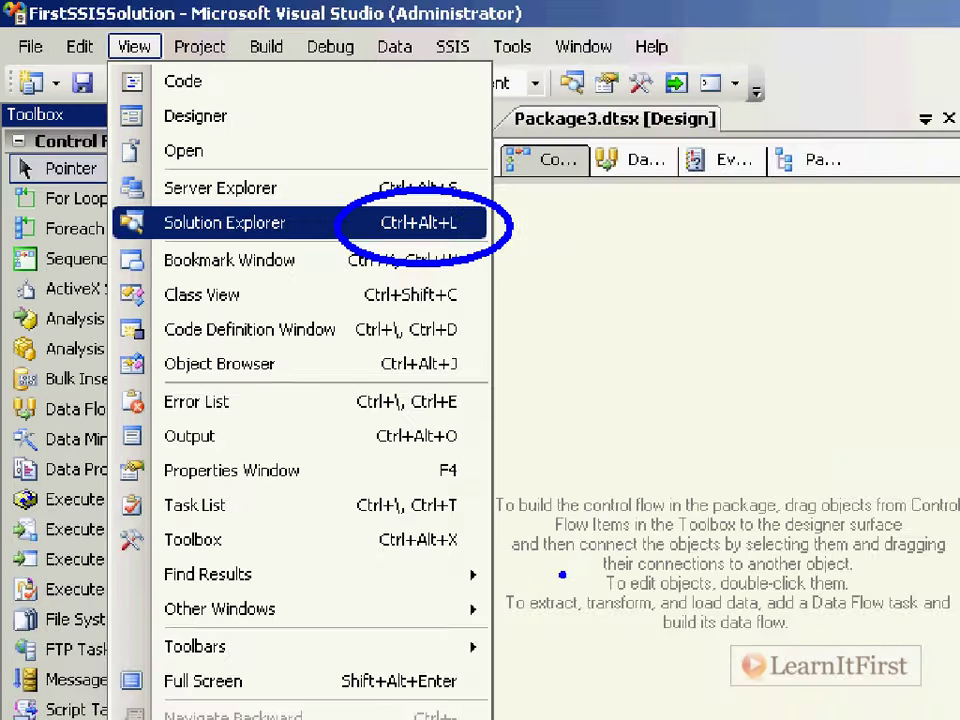
click(280, 277)
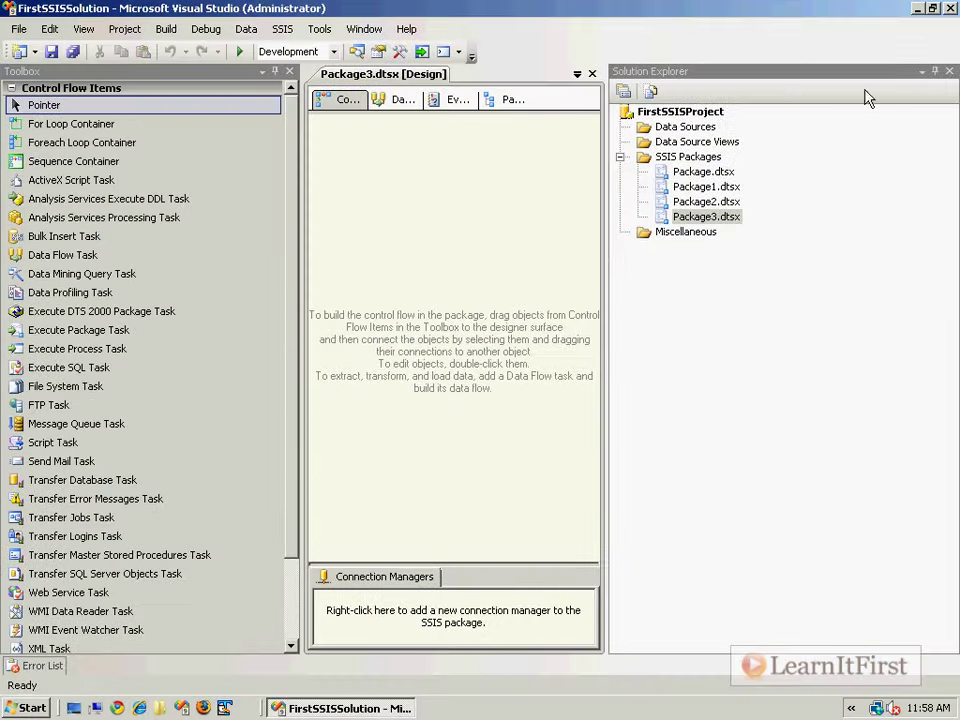
Set both Solution Explorer and the Toolbox to auto-hide.
click(935, 72)
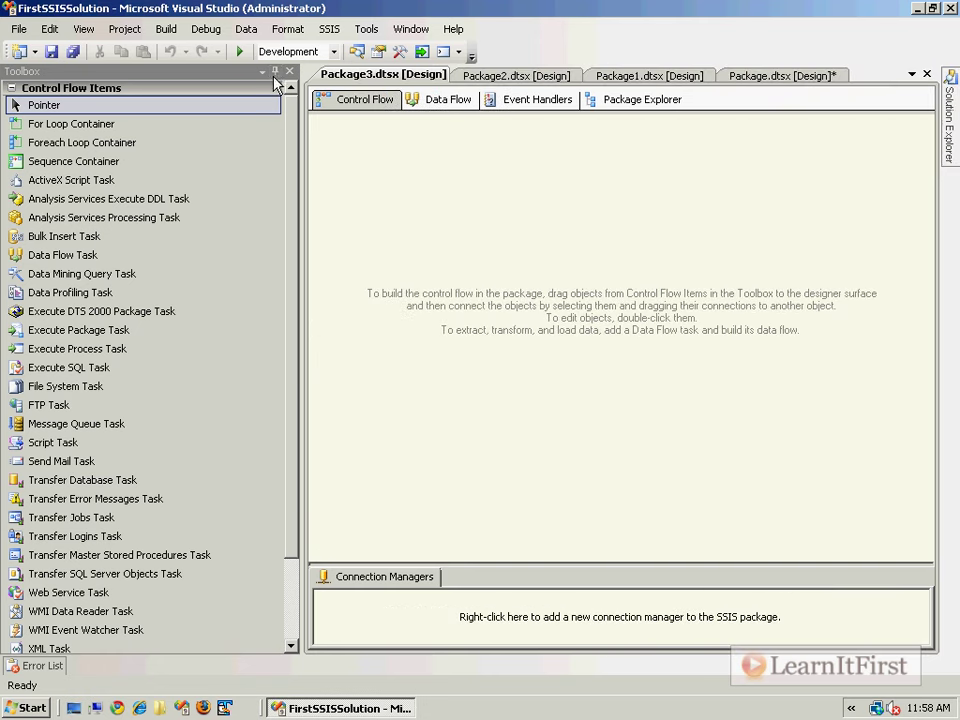
click(275, 72)
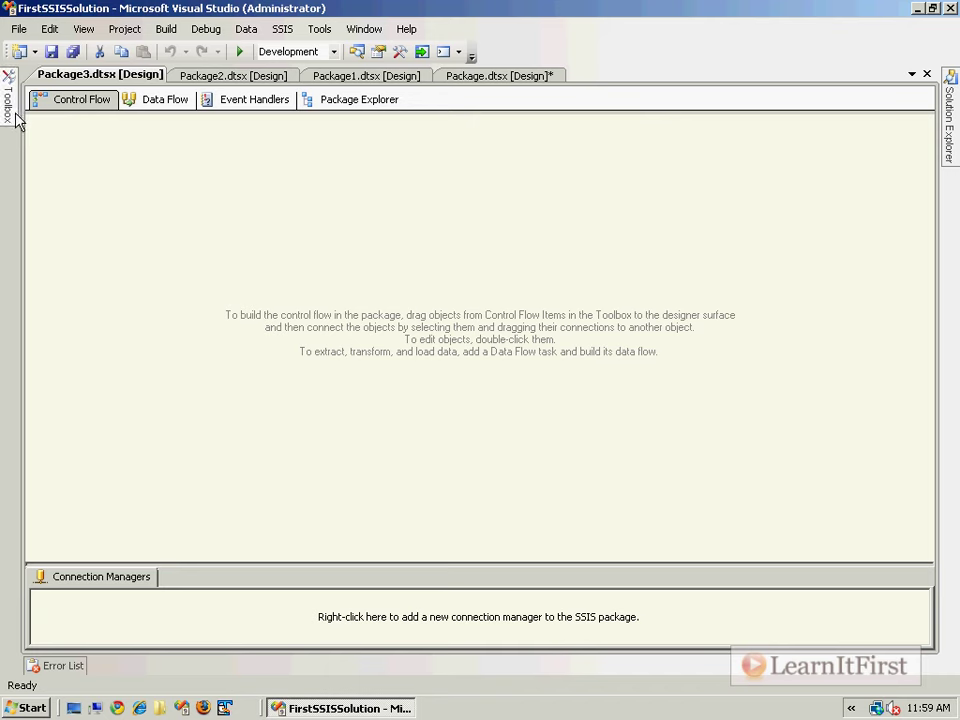
Pin the hidden Toolbox open again and detach it as a floating window over the designer.
mouse_move(15, 118)
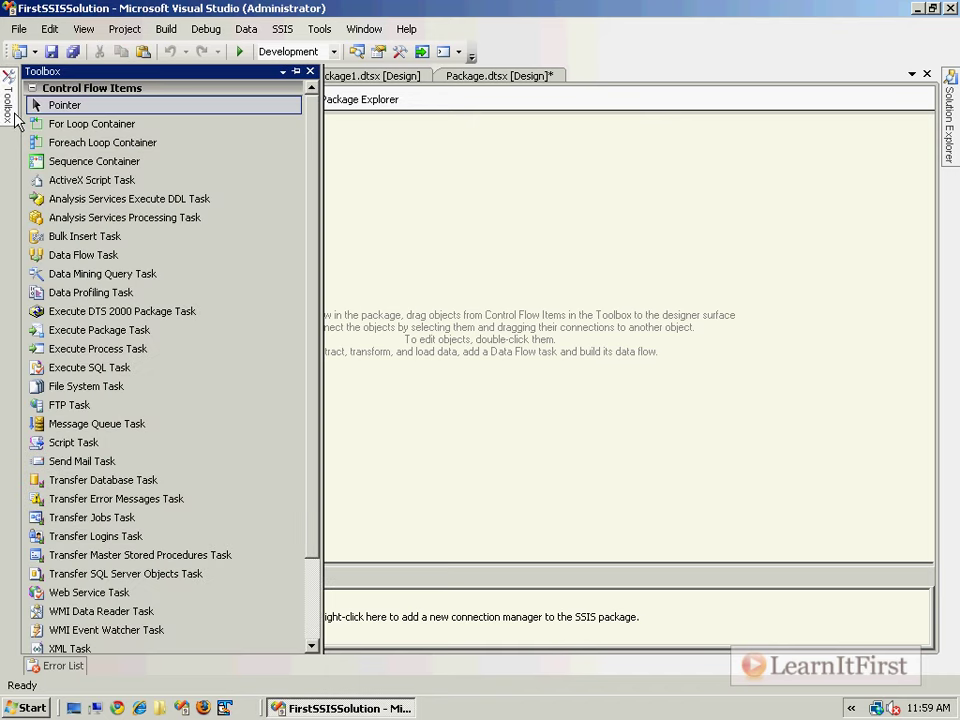
click(15, 118)
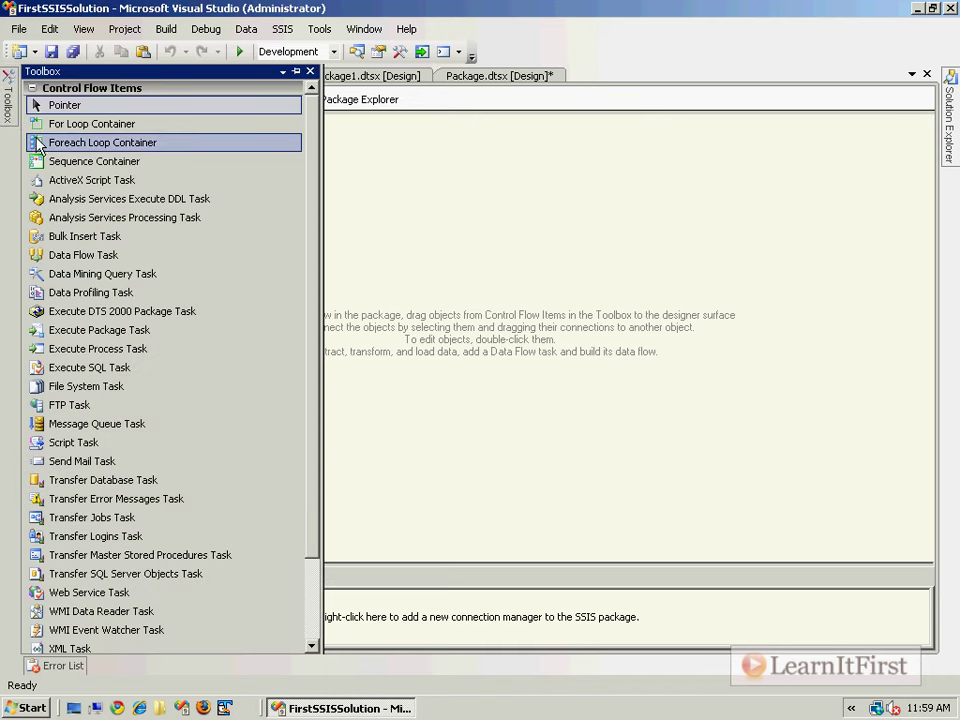
click(296, 73)
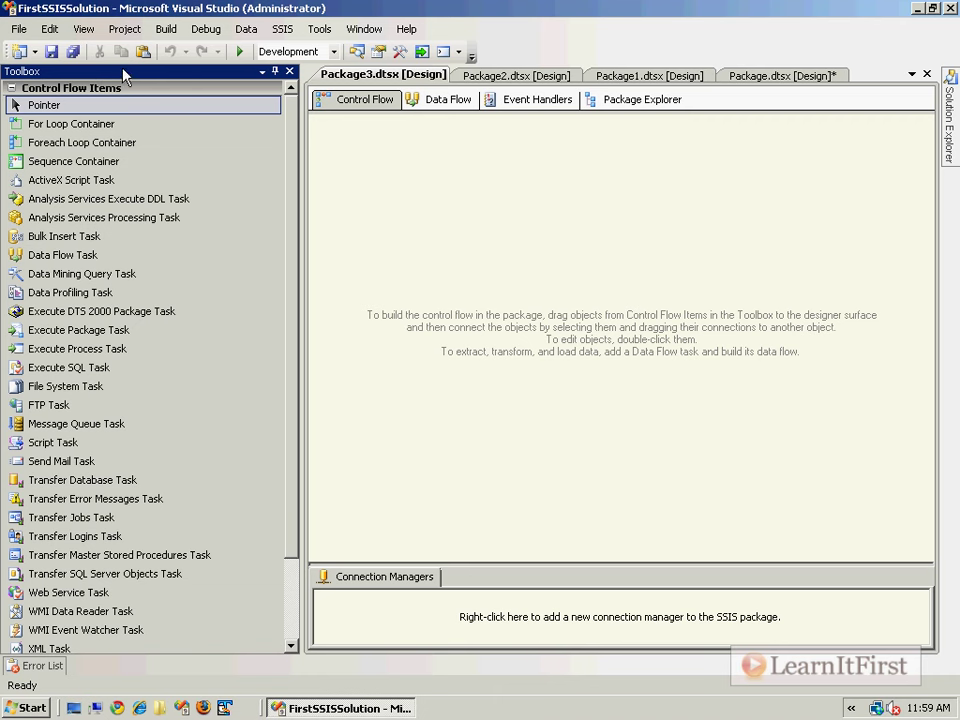
drag(129, 77, 286, 147)
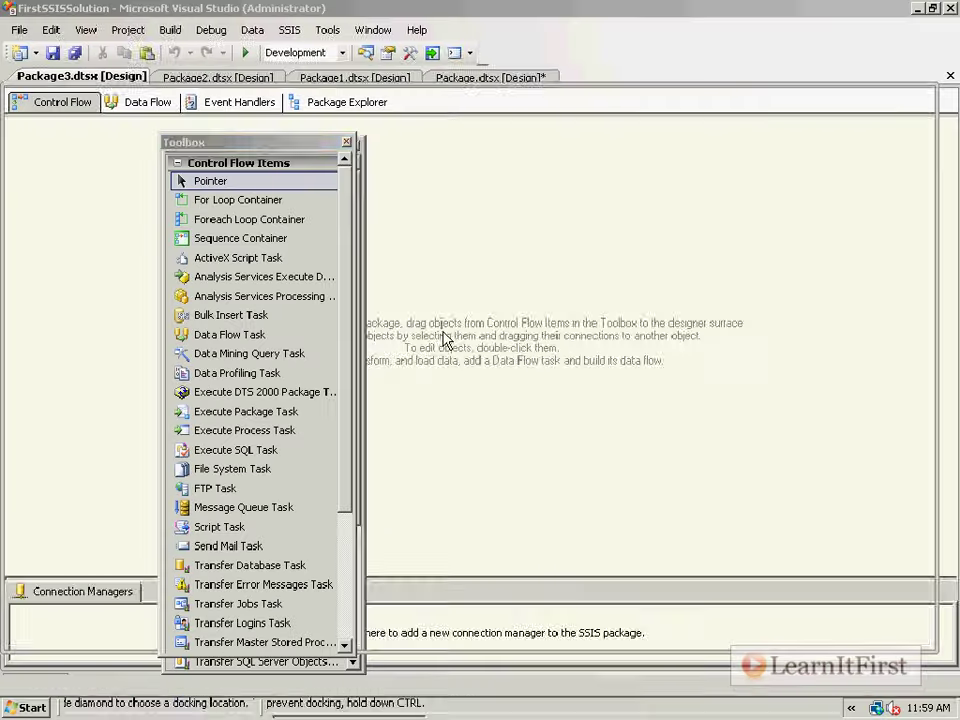
Move the floating Toolbox aside over the Package3.dtsx designer and annotate the screen with the text "Undocked".
drag(281, 146, 695, 133)
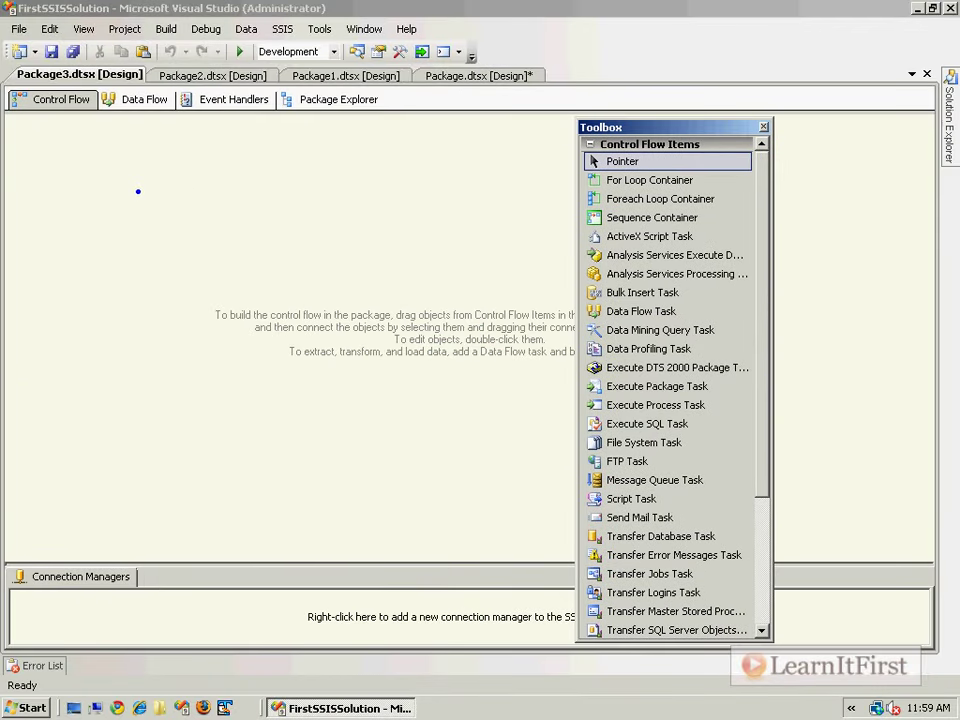
text(Undocked)
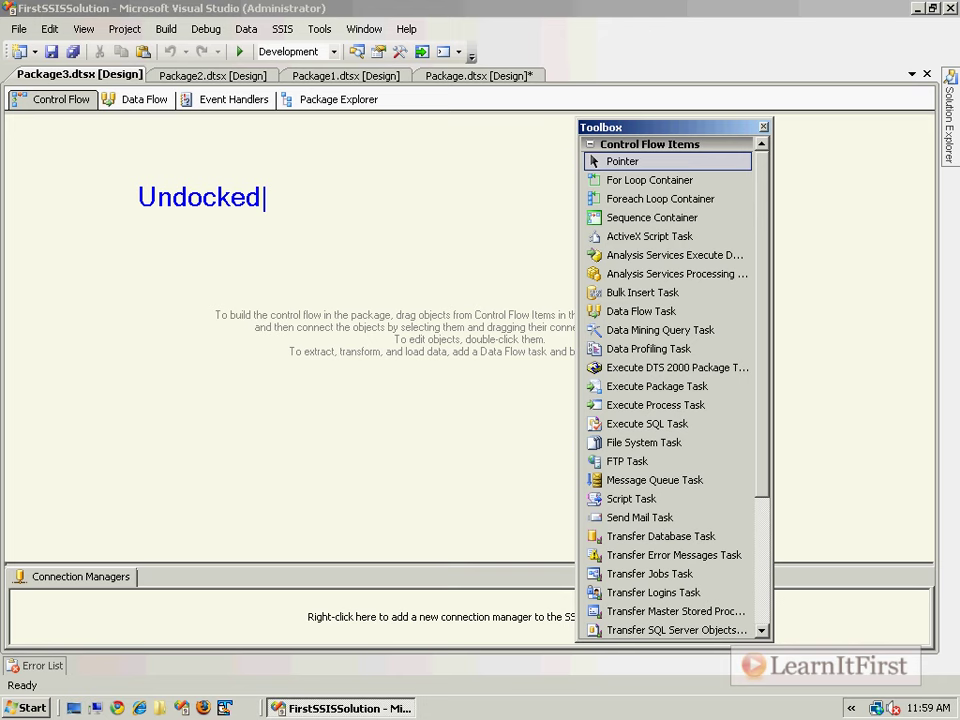
Dock the floating Toolbox along the right edge of the workspace and set it to auto-hide.
mouse_move(947, 115)
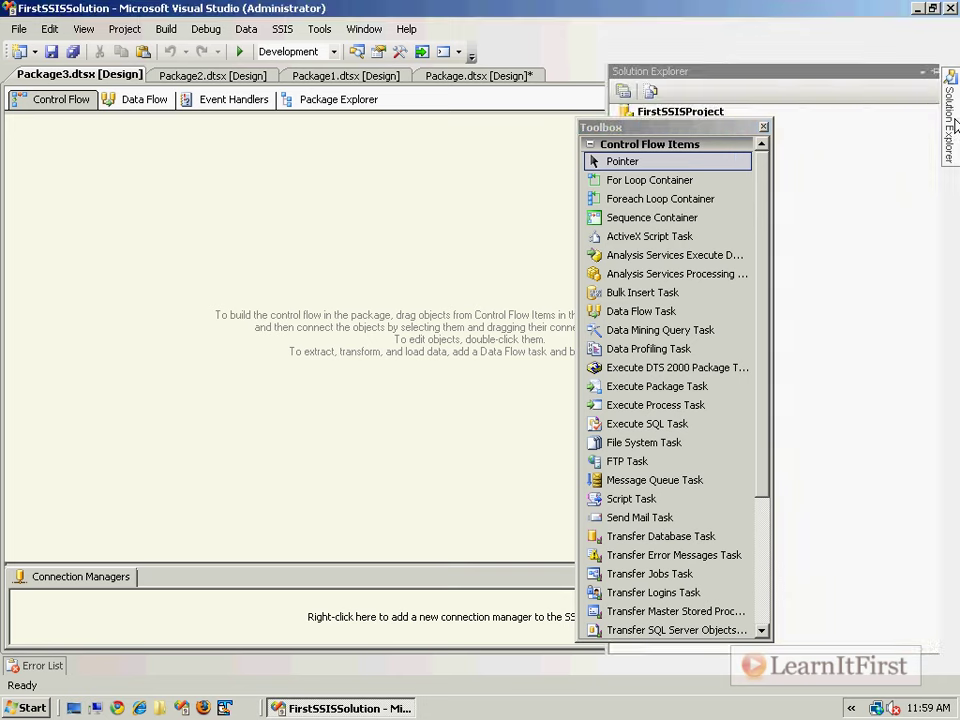
drag(700, 128, 377, 124)
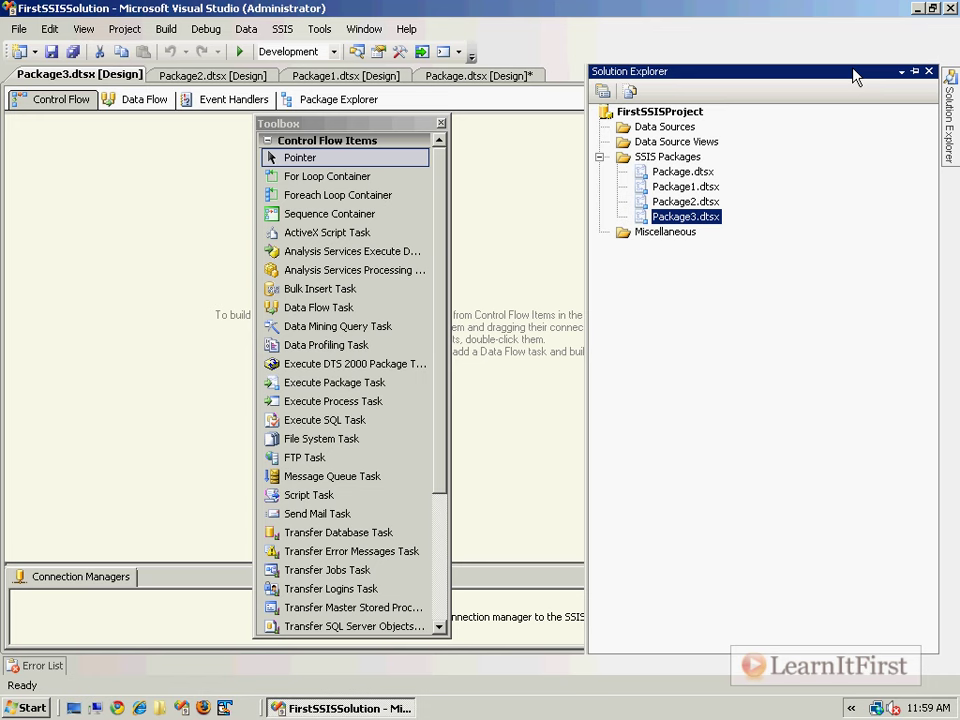
drag(372, 124, 921, 368)
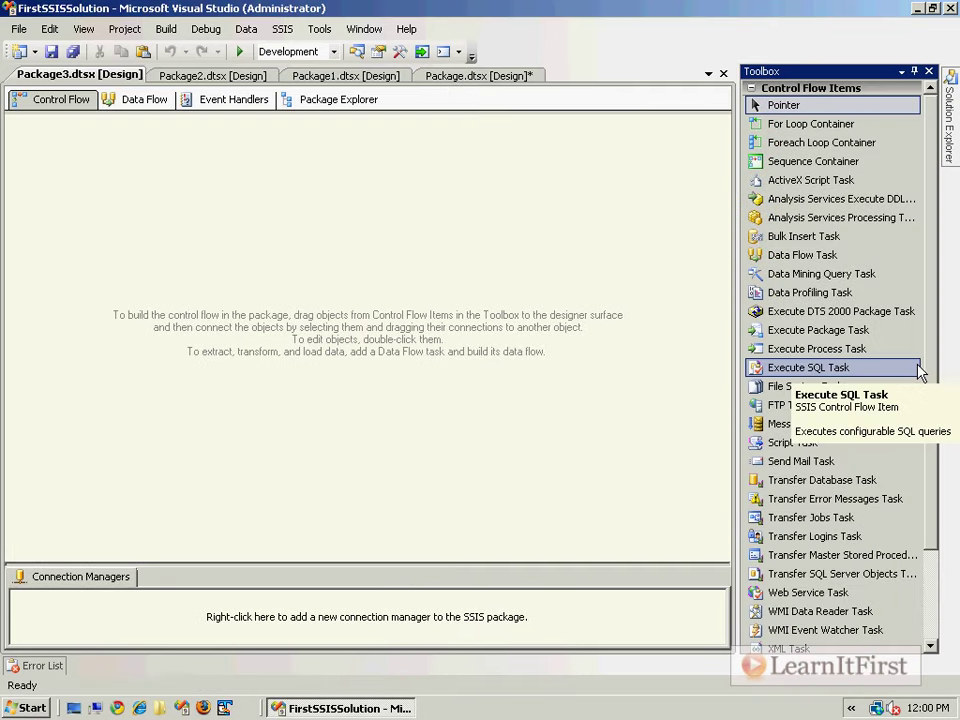
click(443, 161)
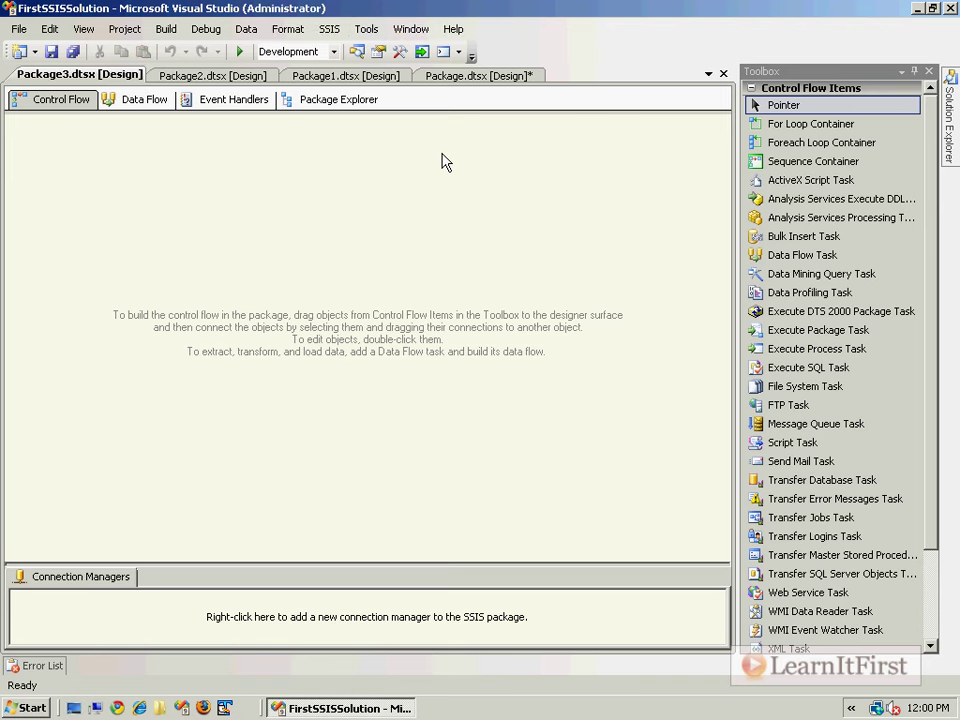
click(914, 71)
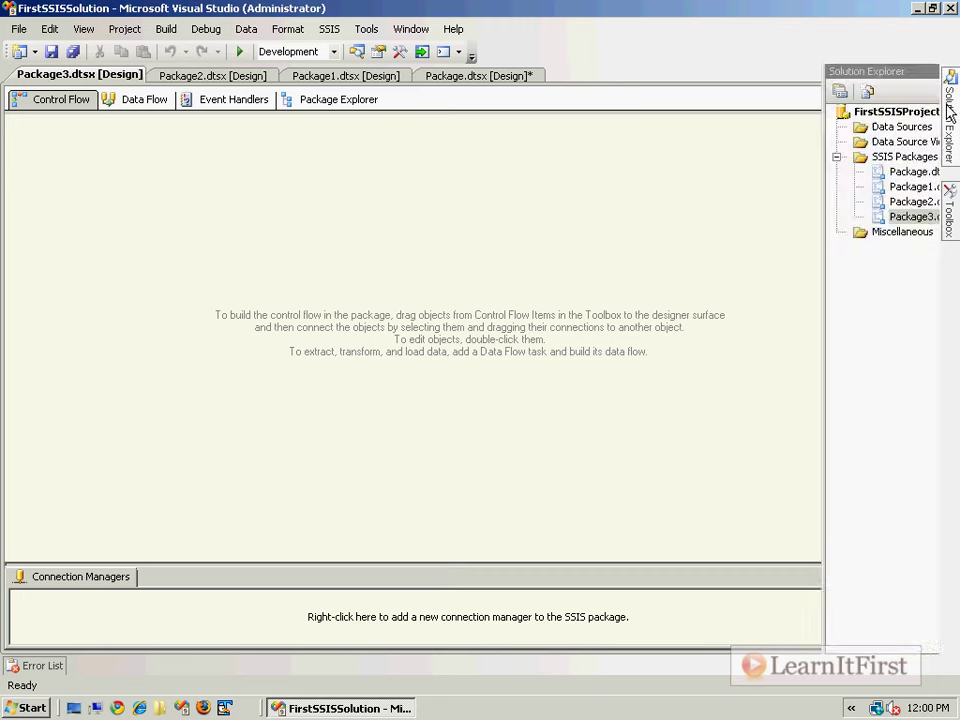
Pin Solution Explorer and the Toolbox open, and dock the Toolbox beneath Solution Explorer.
mouse_move(955, 235)
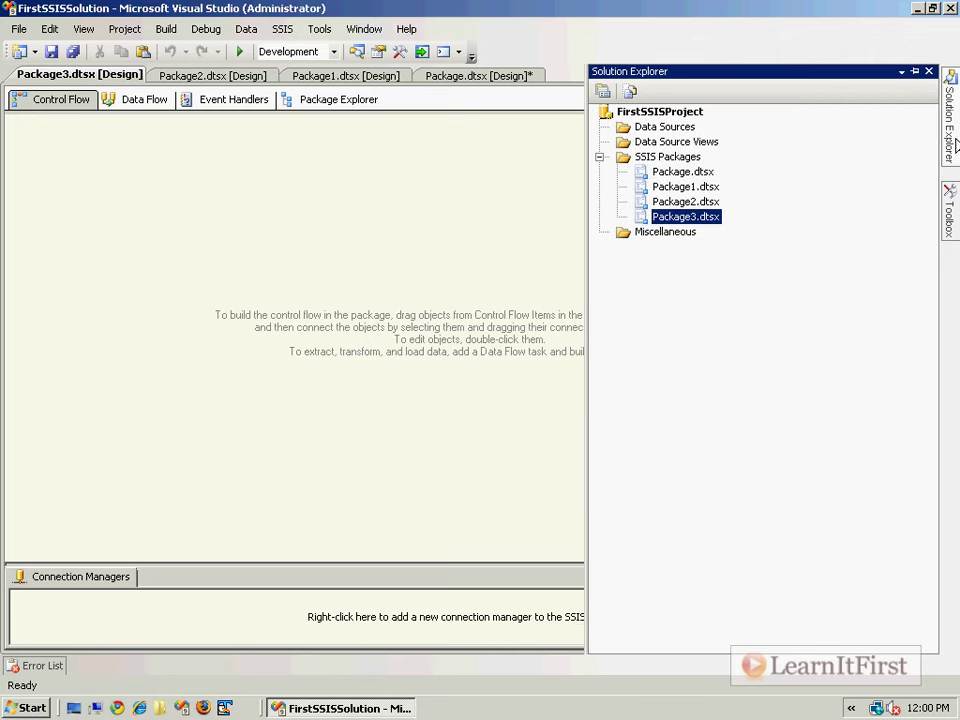
click(915, 71)
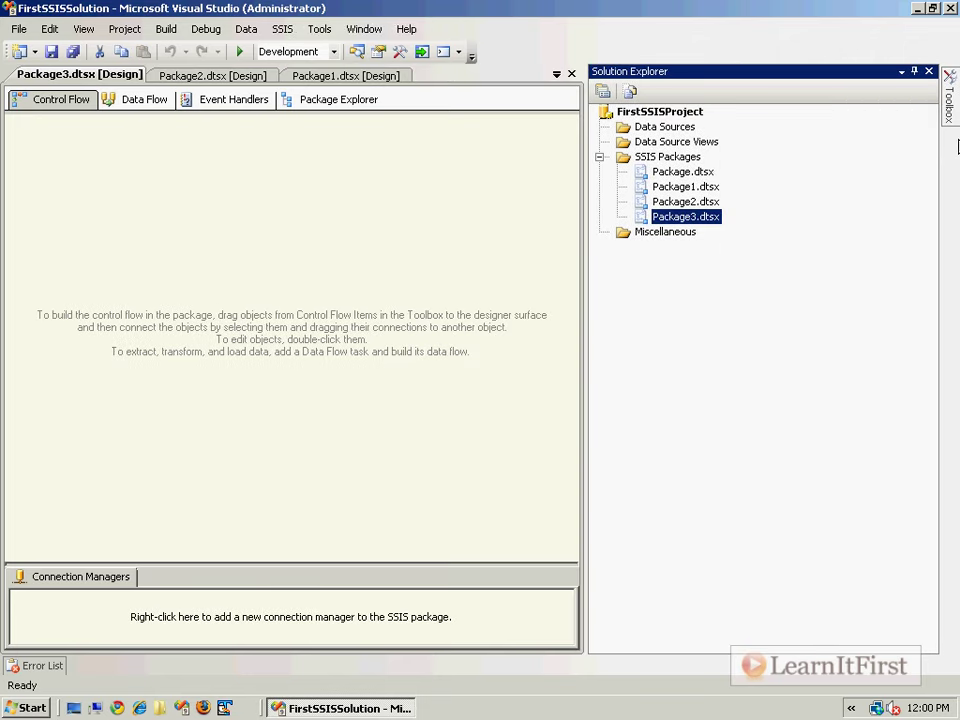
click(914, 71)
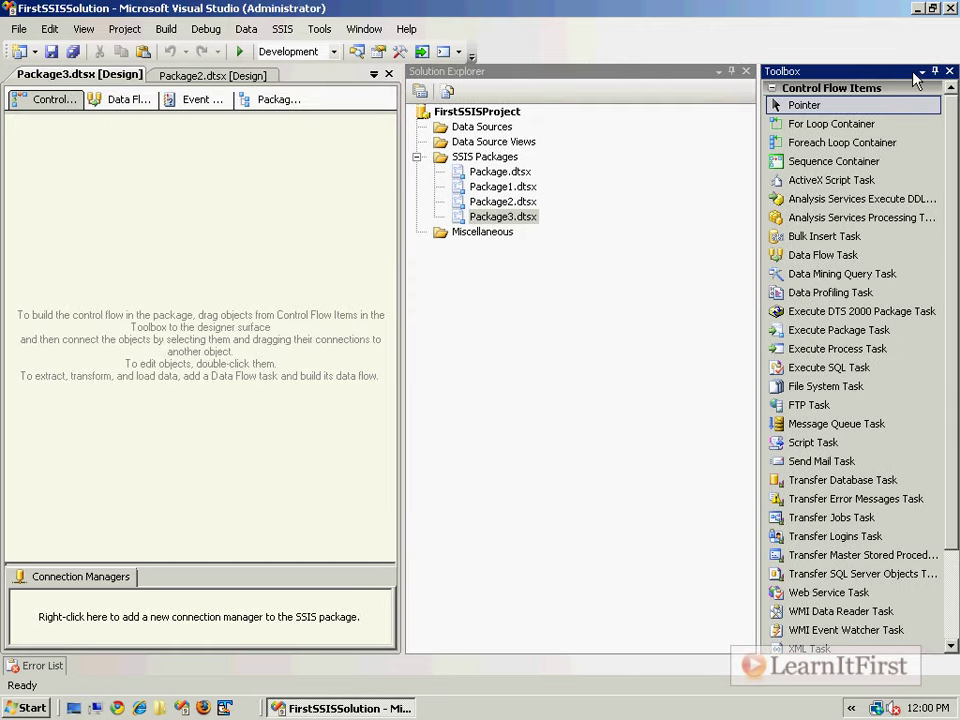
drag(835, 77, 778, 388)
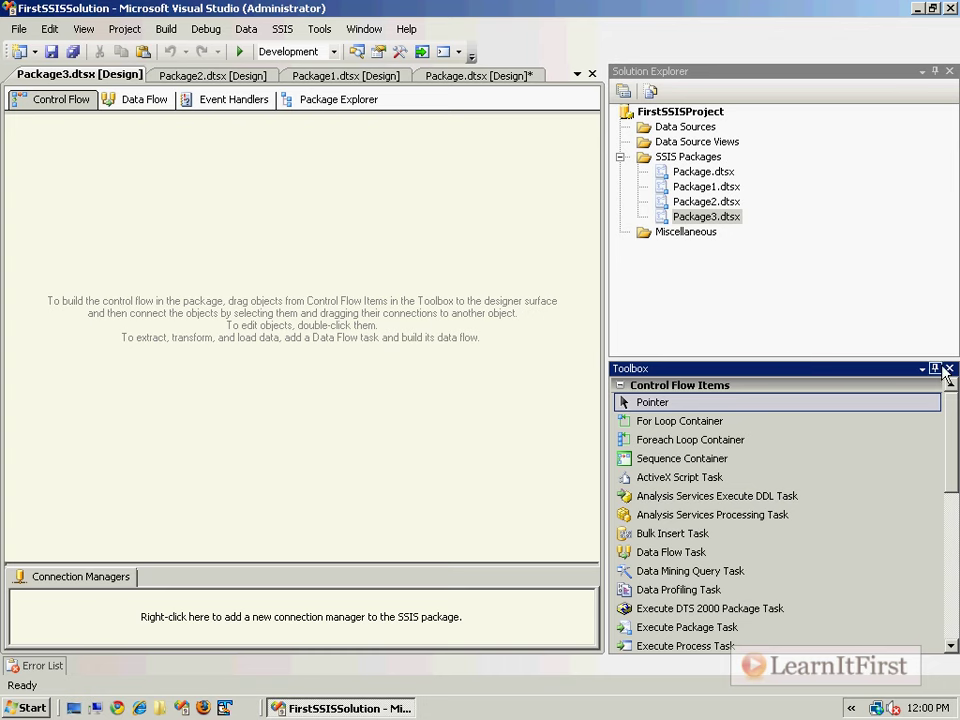
Set Solution Explorer and the Toolbox to auto-hide, and briefly reveal the hidden windows.
click(935, 71)
click(915, 71)
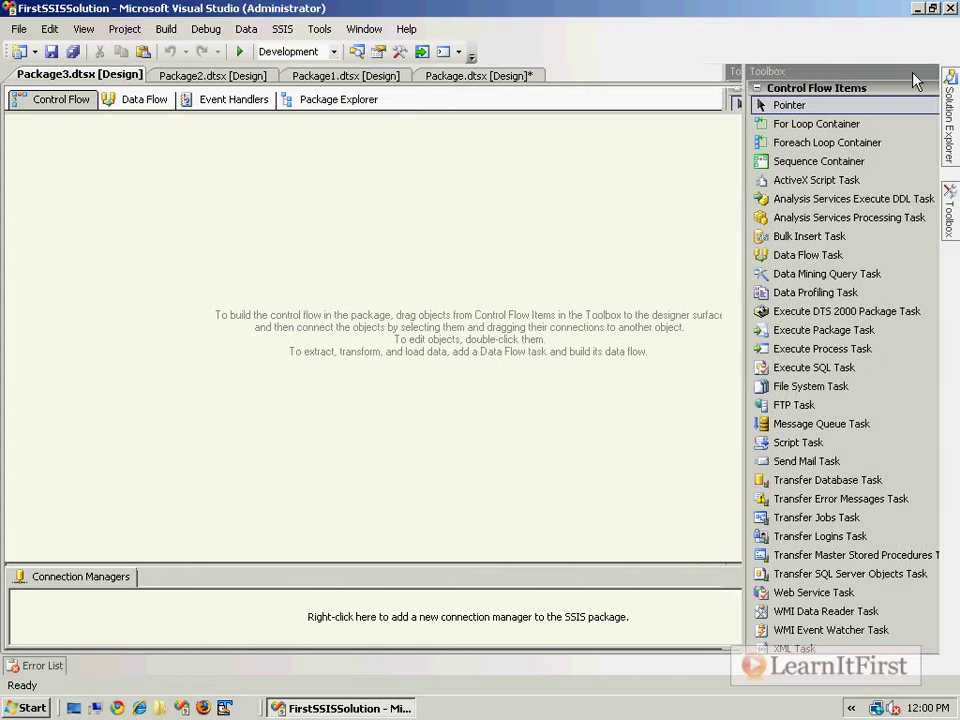
mouse_move(955, 135)
mouse_move(955, 197)
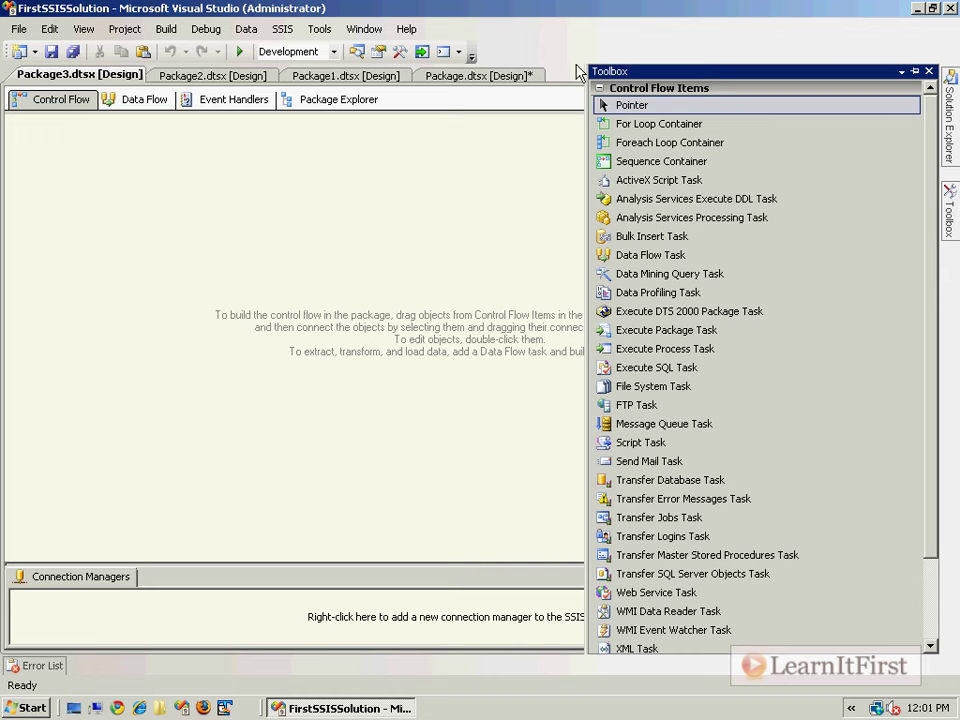
Add a custom Toolbox tab named with the owner's first name plus "Tools", and open the Choose Toolbox Items dialog for it.
click(600, 90)
right_click(671, 120)
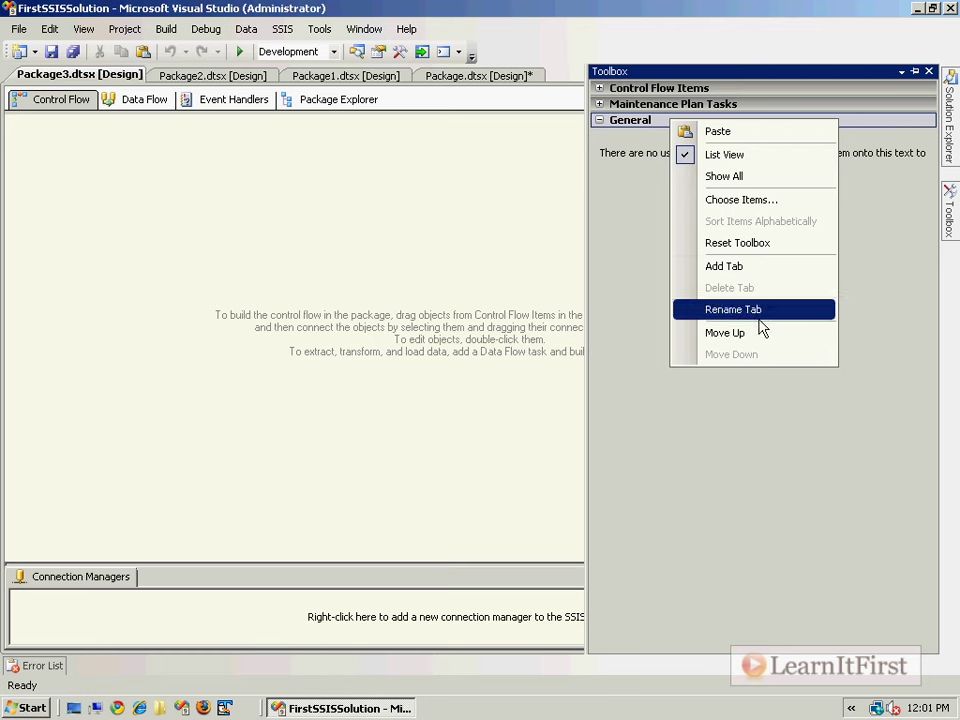
click(725, 266)
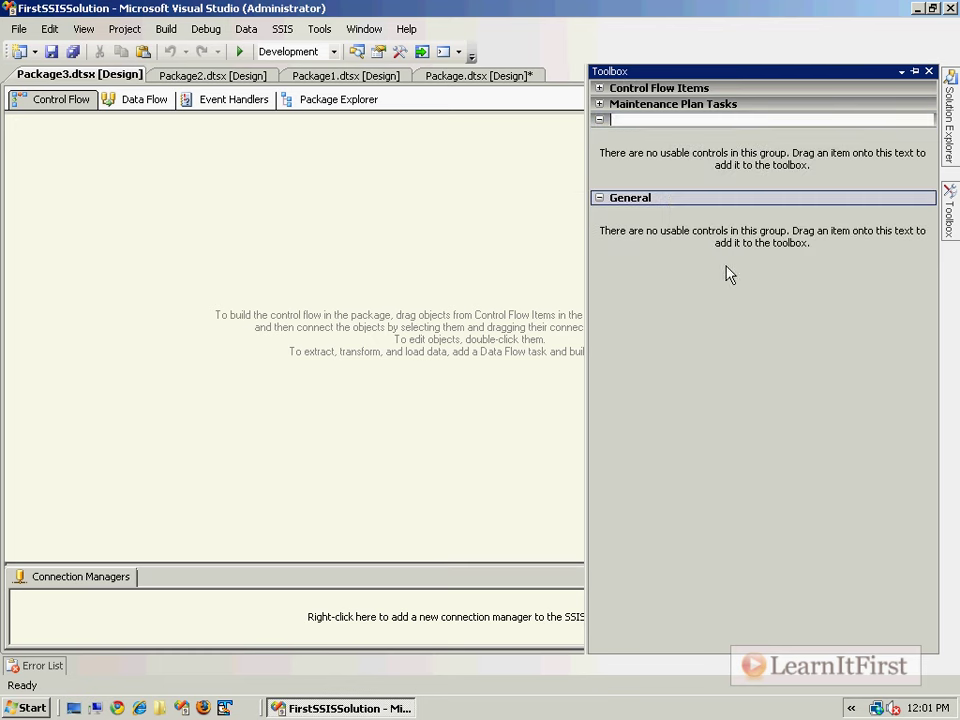
text(Scotts Tools)
key(Return)
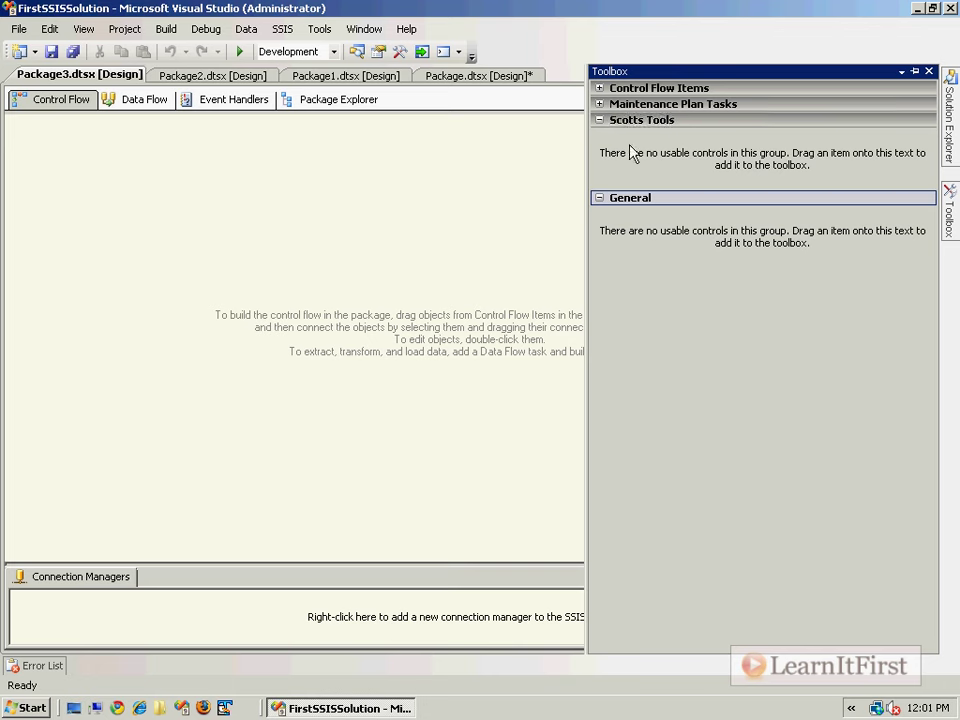
right_click(660, 130)
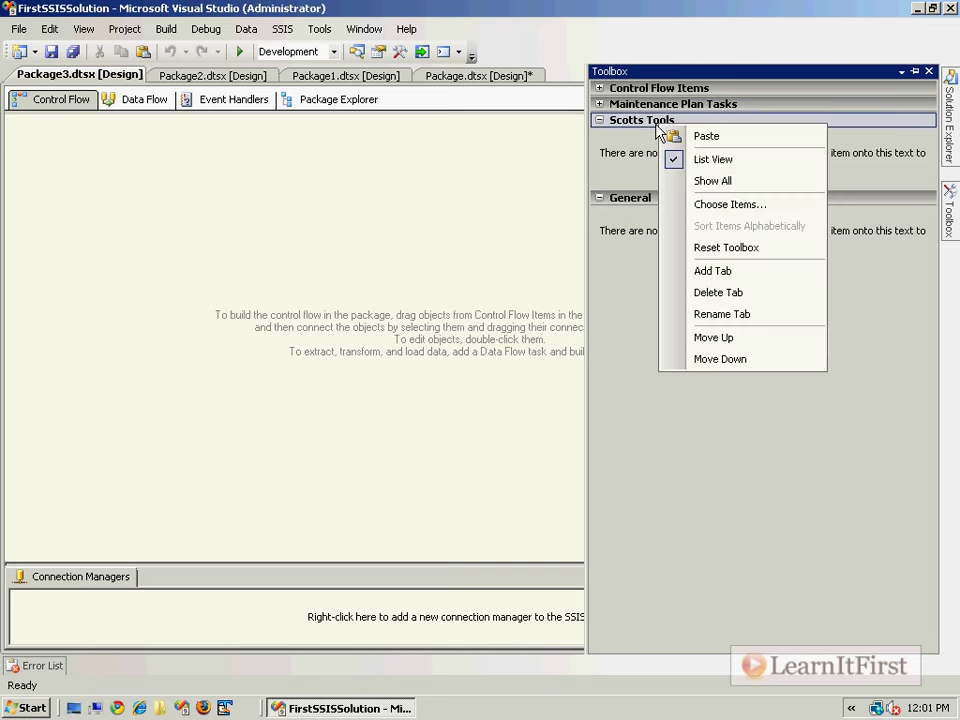
click(728, 204)
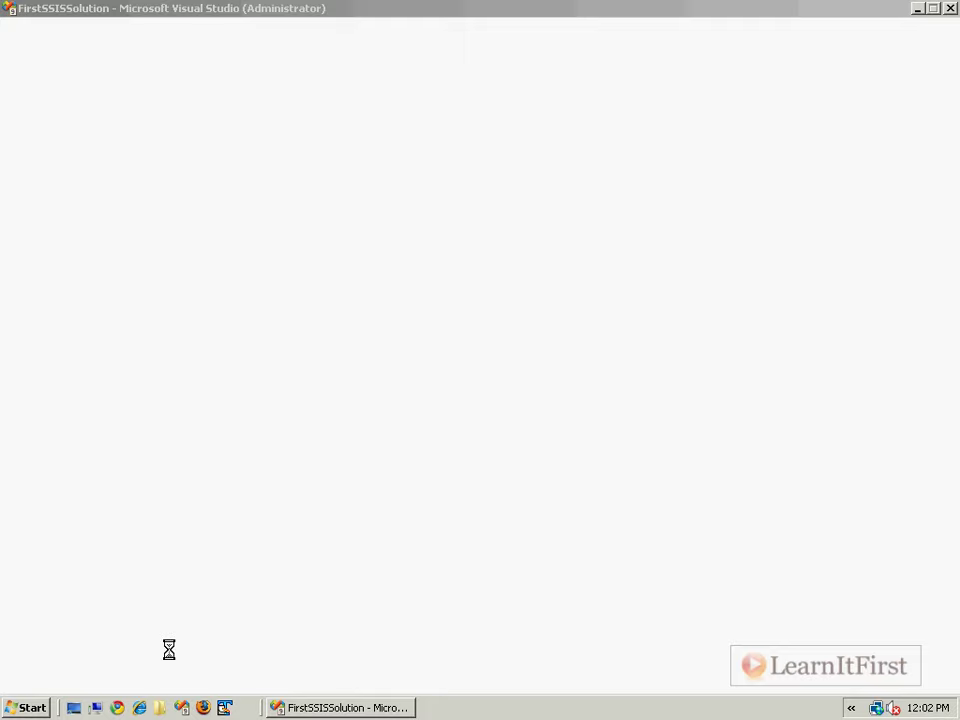
Check system performance and the devenv.exe process in Windows Task Manager, and close it.
right_click(474, 707)
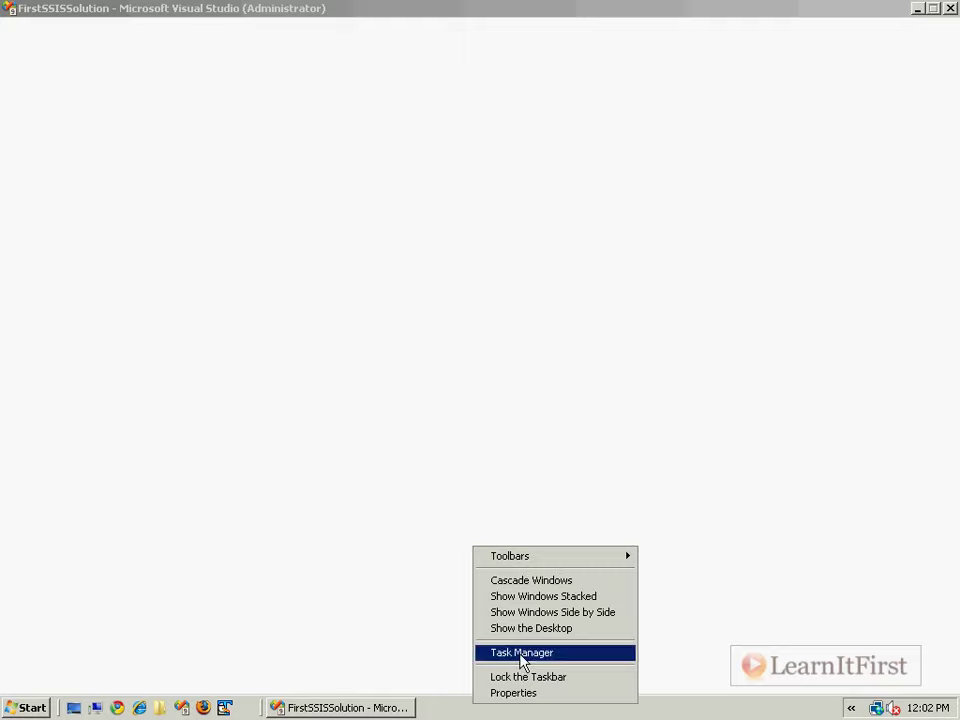
click(521, 652)
click(463, 196)
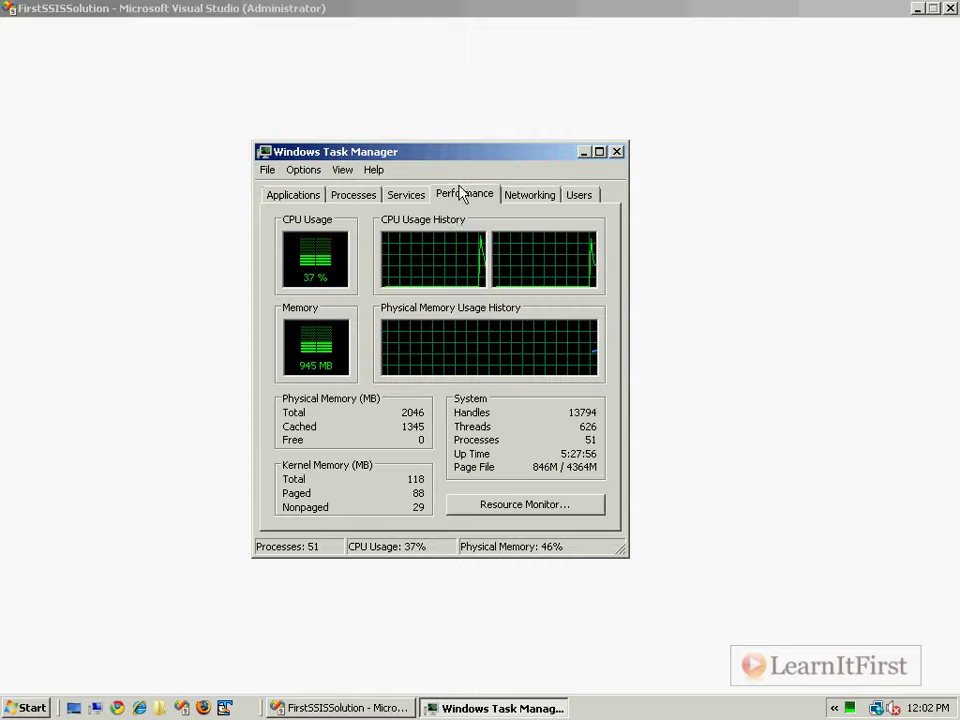
click(366, 200)
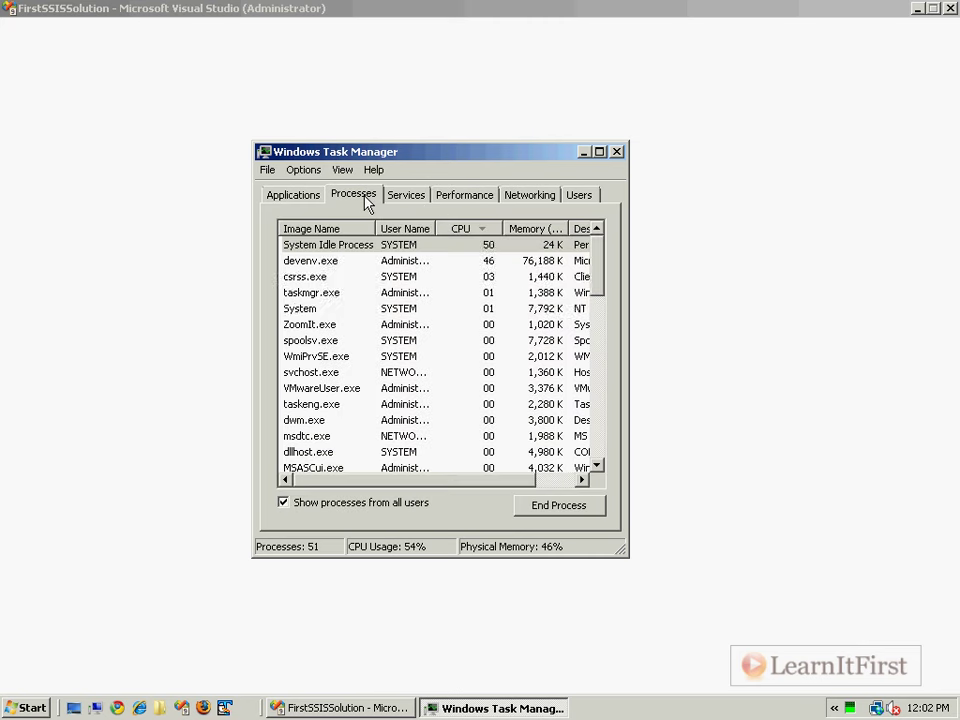
click(400, 262)
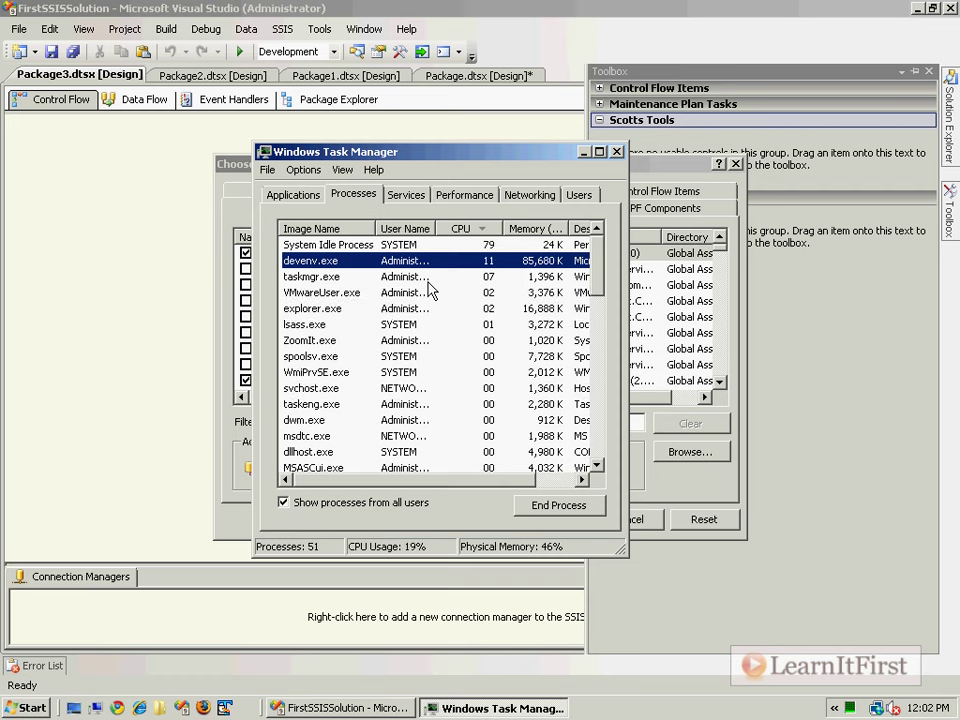
click(617, 152)
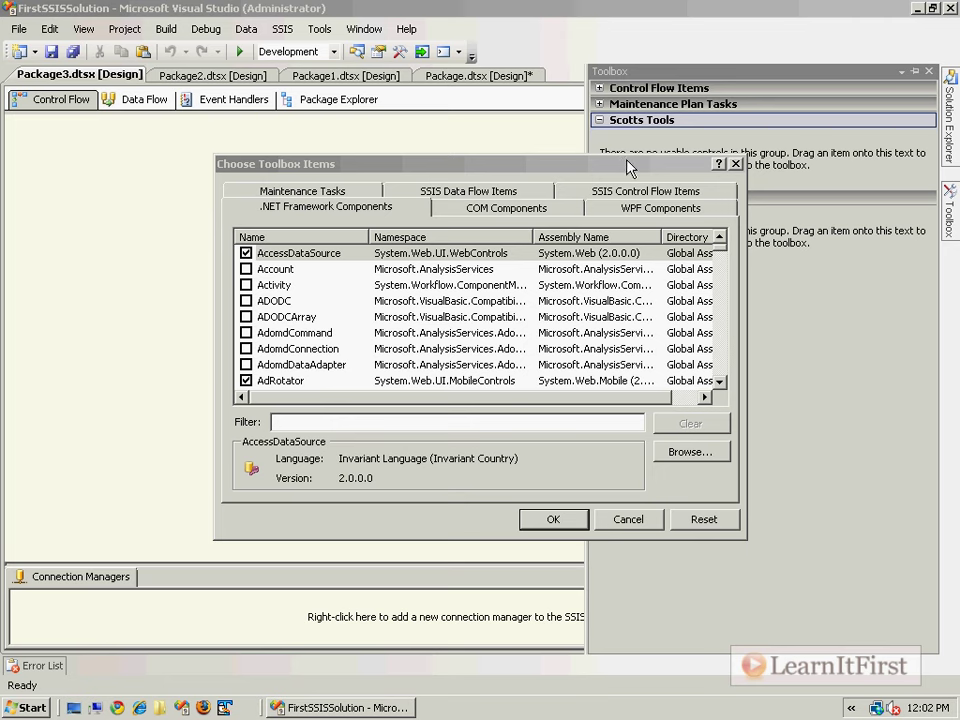
Review the SSIS Control Flow and Data Flow items in Choose Toolbox Items, toggle Conditional Split off and on, and cancel.
click(625, 166)
click(640, 190)
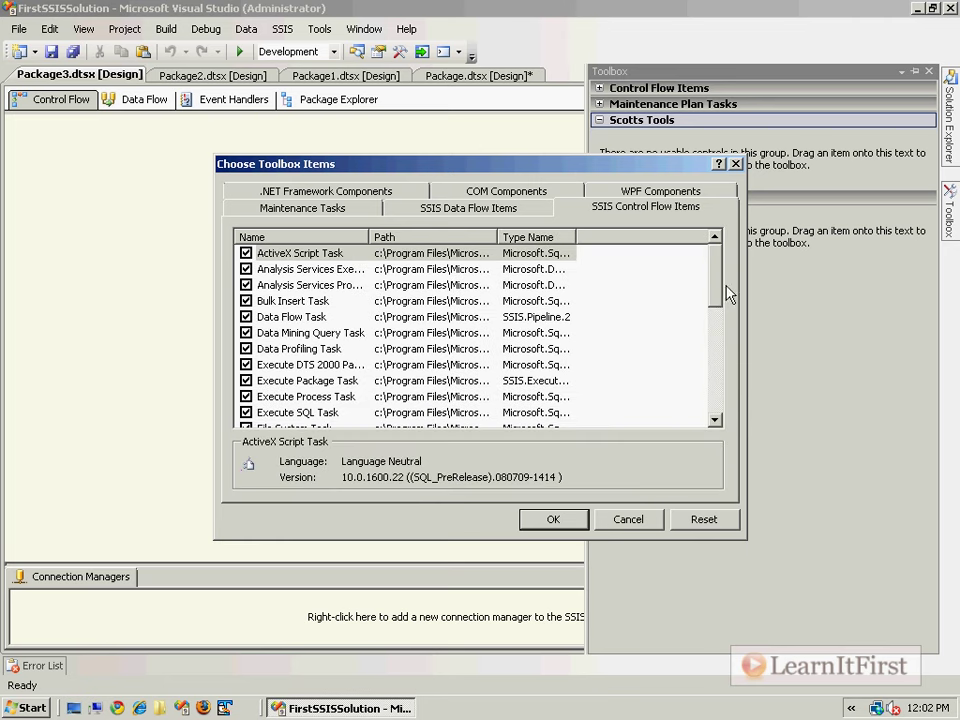
drag(720, 285, 722, 400)
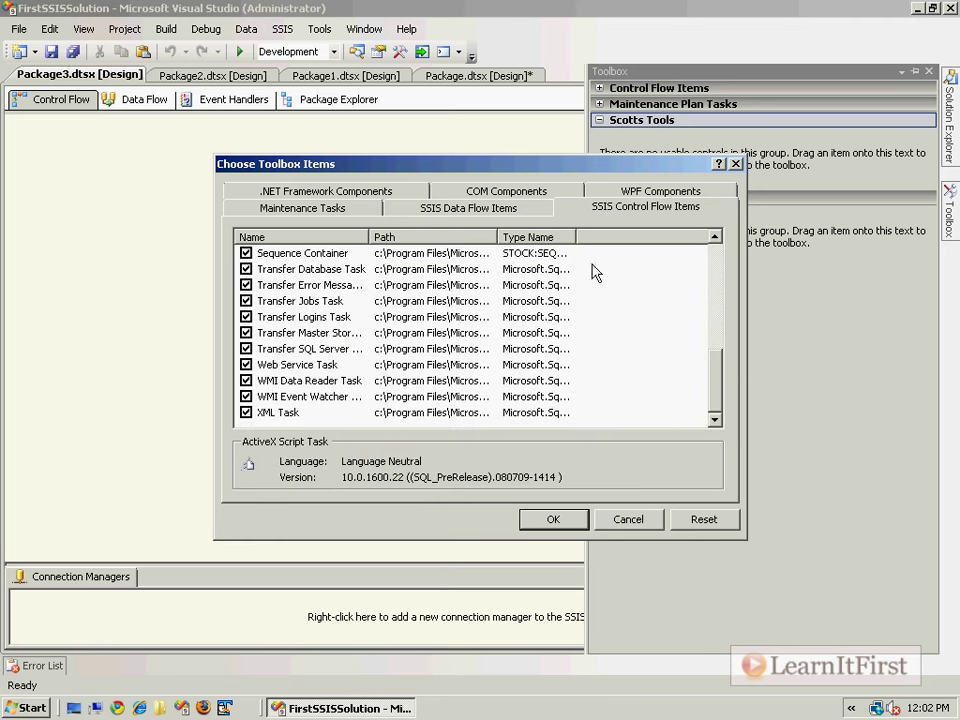
click(507, 206)
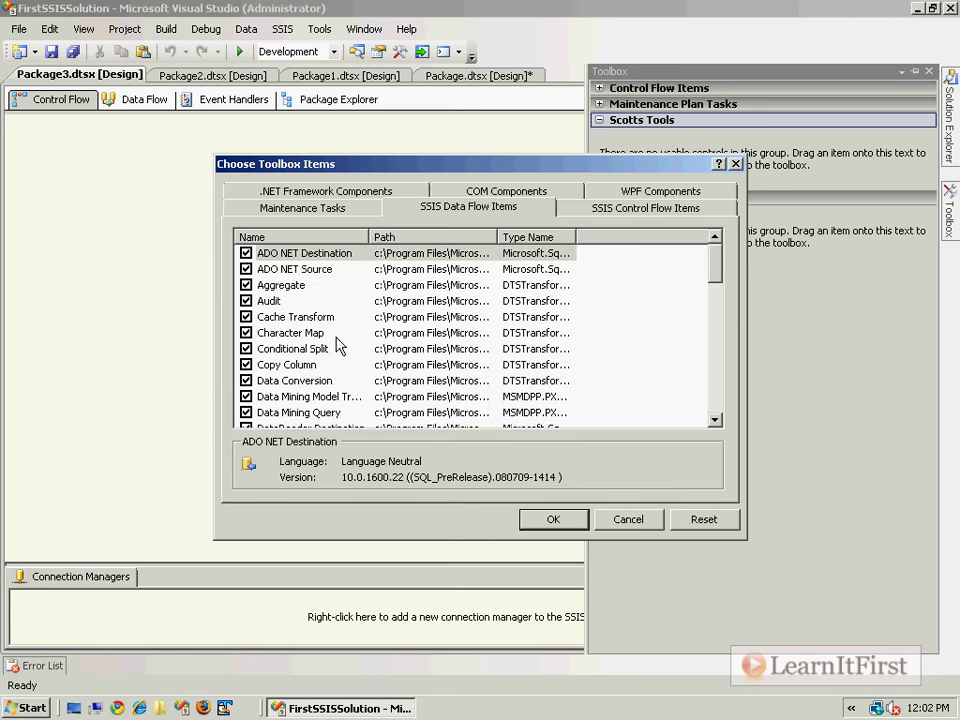
click(246, 348)
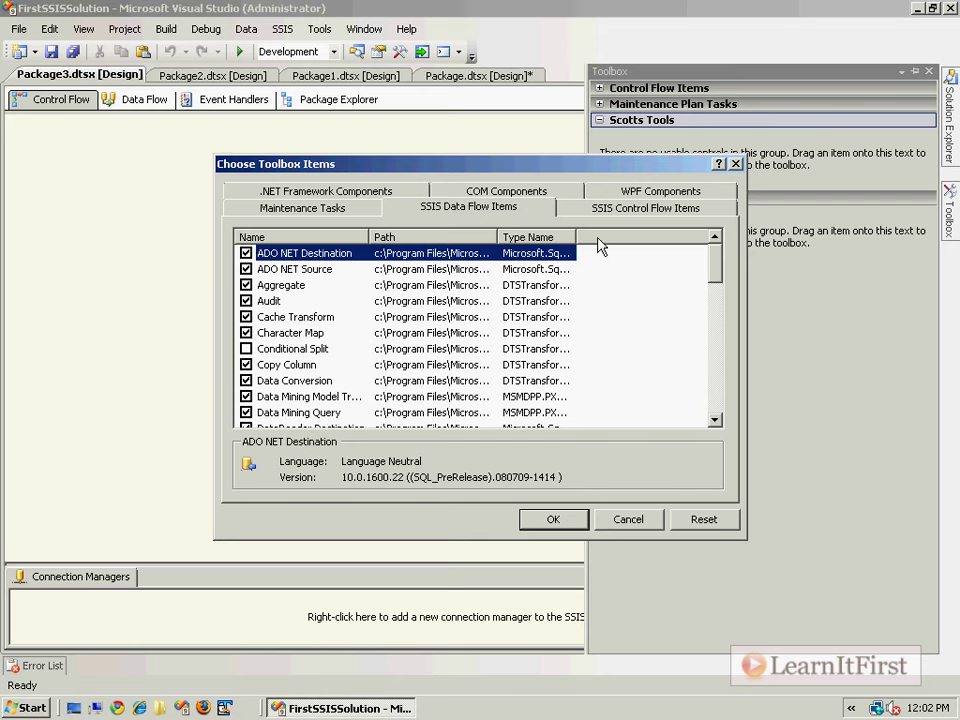
click(246, 348)
click(640, 516)
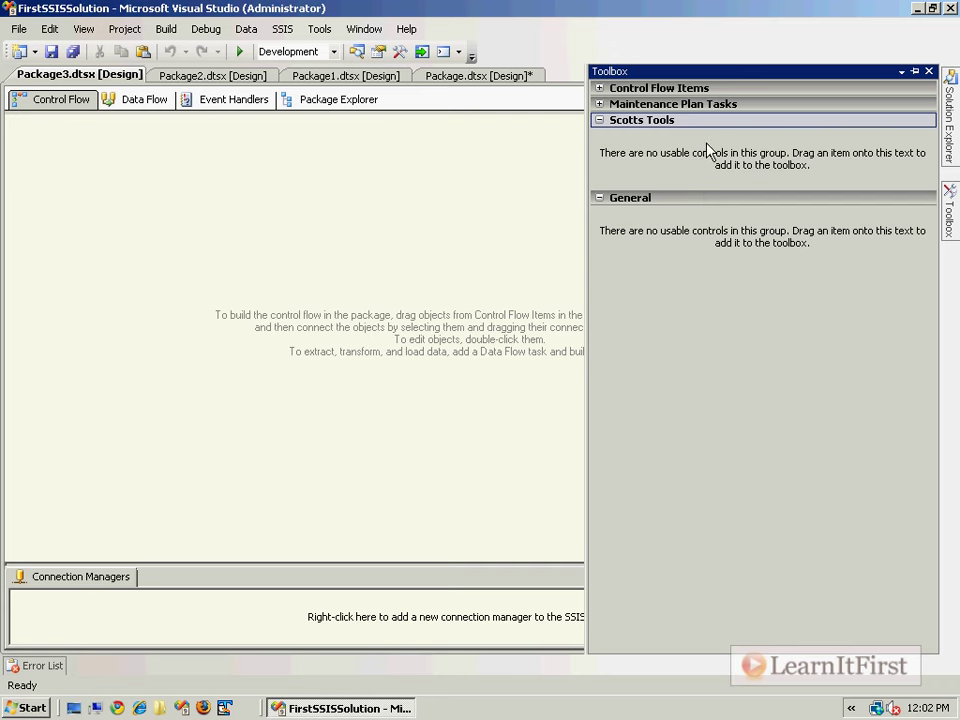
Pin the Toolbox open and place it among the open packages as a tabbed document.
click(914, 71)
drag(885, 73, 470, 376)
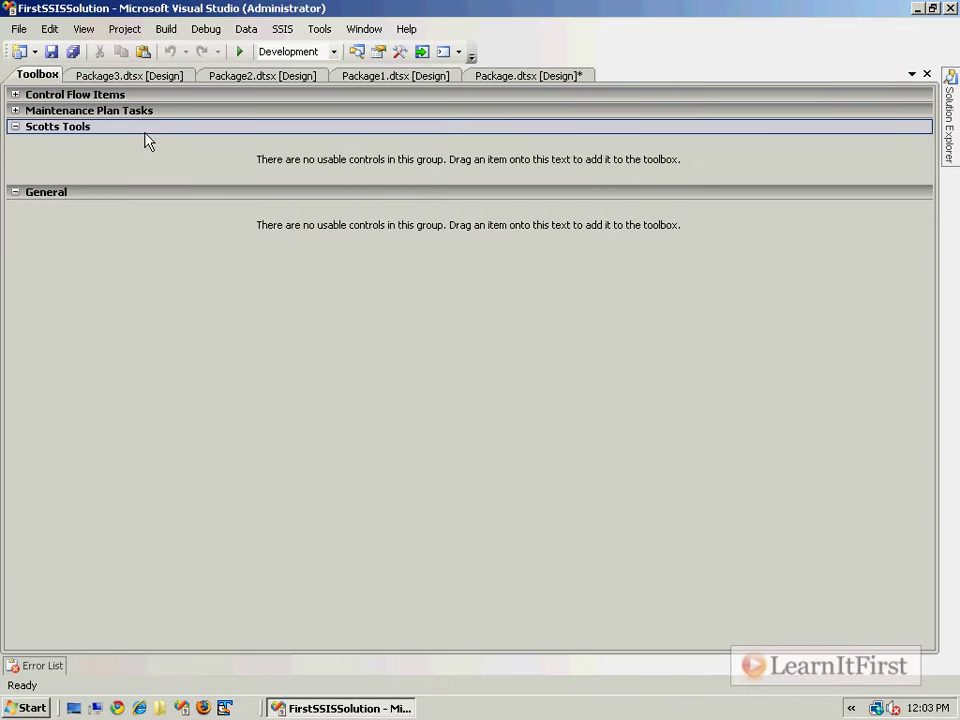
click(150, 78)
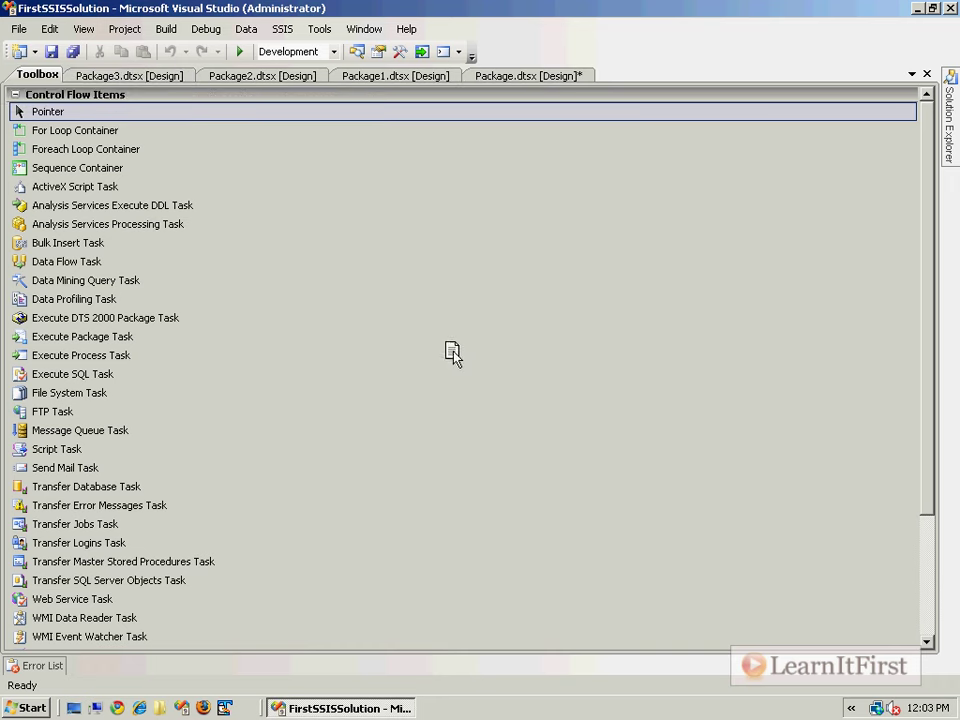
Change the Toolbox from a tabbed document to dockable, and dock it along the left side of the designer.
right_click(45, 74)
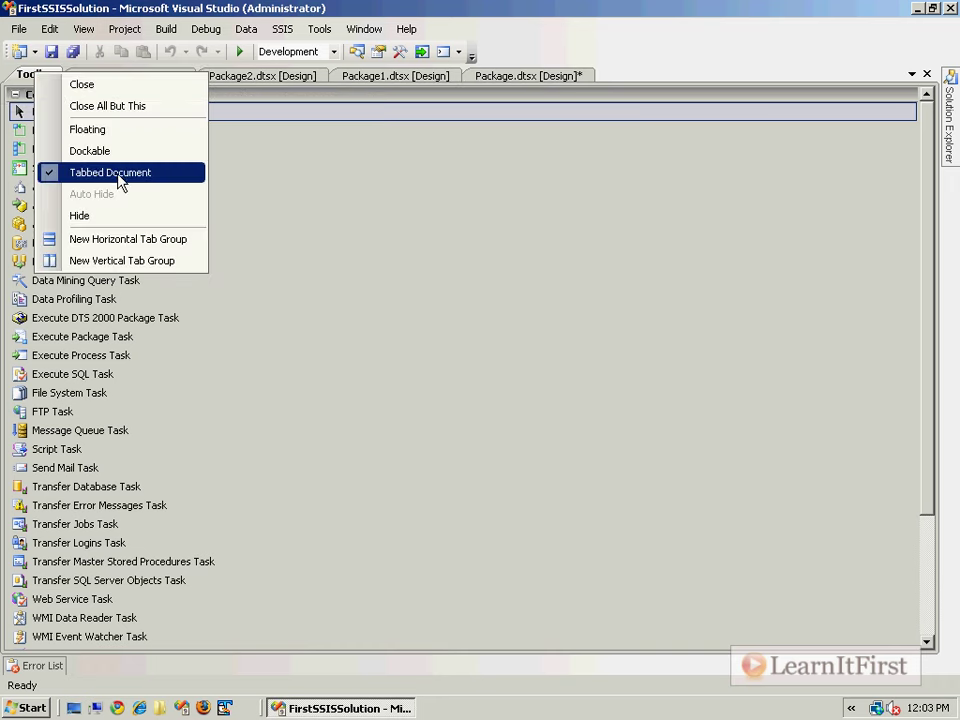
click(105, 150)
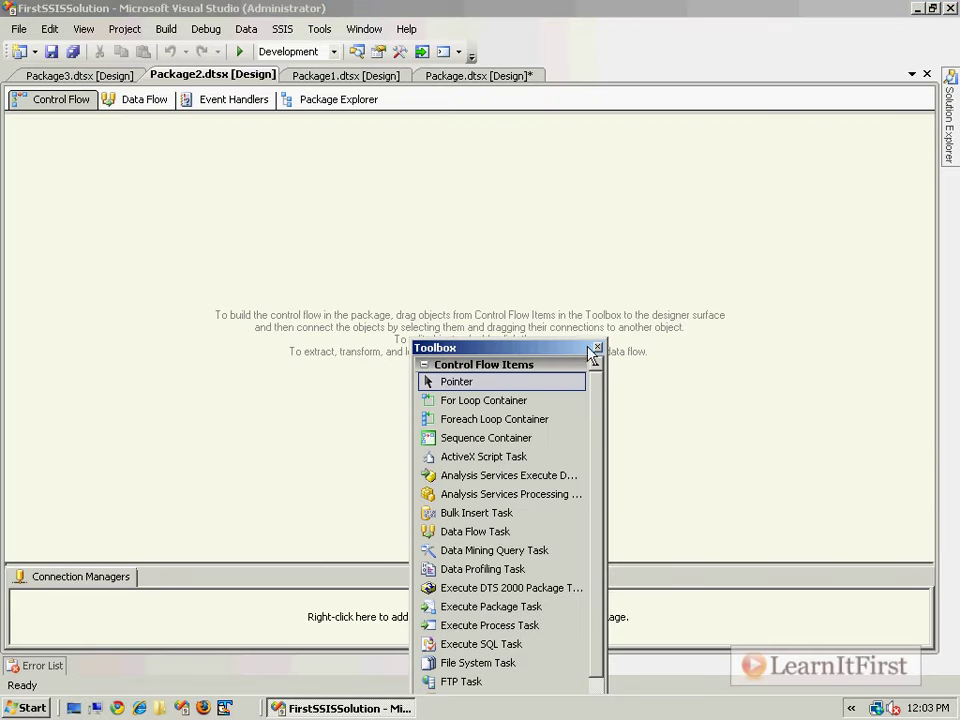
drag(545, 355, 466, 156)
right_click(466, 156)
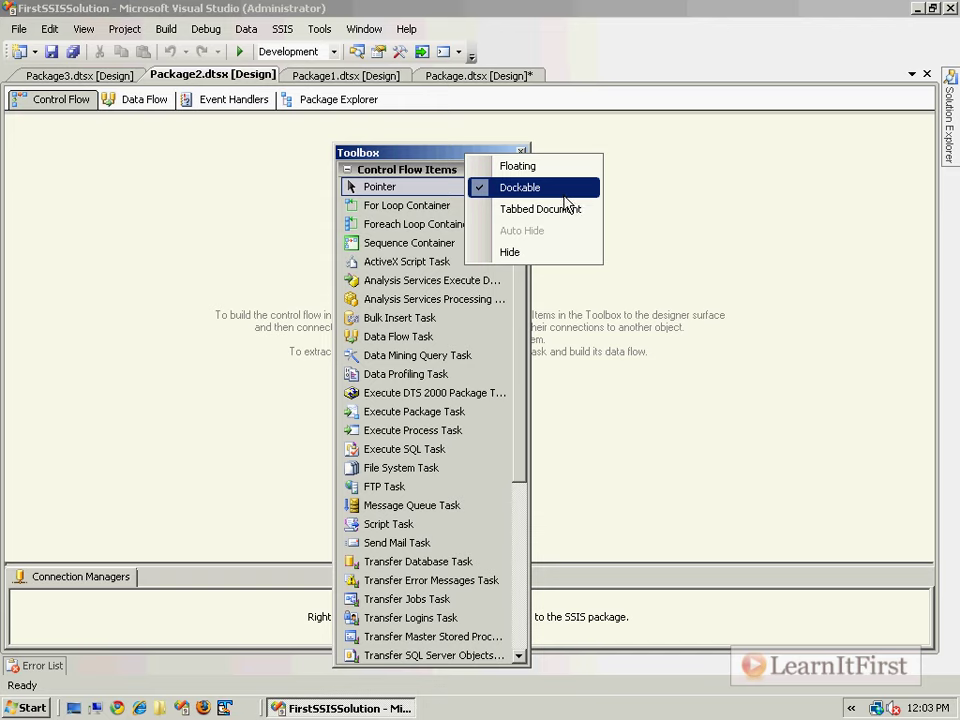
drag(454, 156, 30, 360)
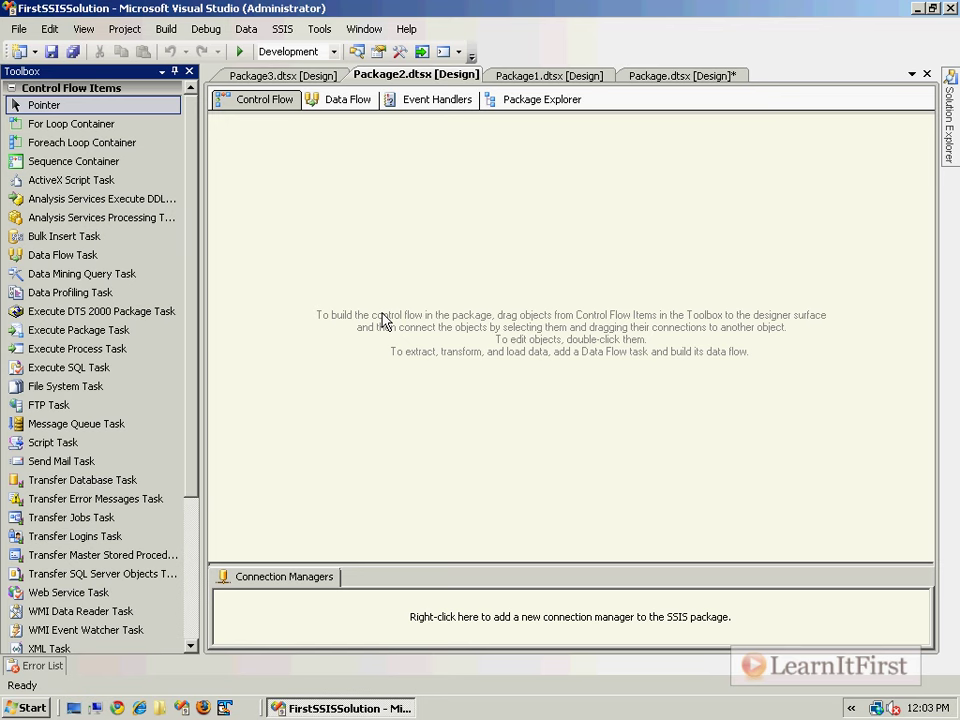
Set the Text Editor's plain text background to Silver in the environment's Fonts and Colors options, and apply it.
click(319, 29)
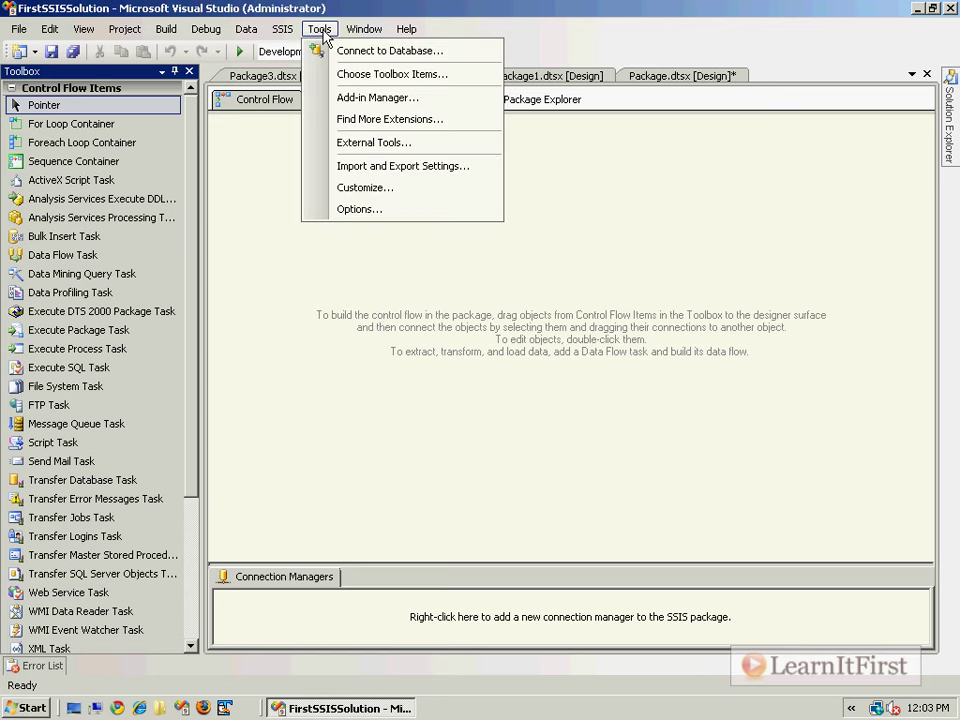
click(377, 216)
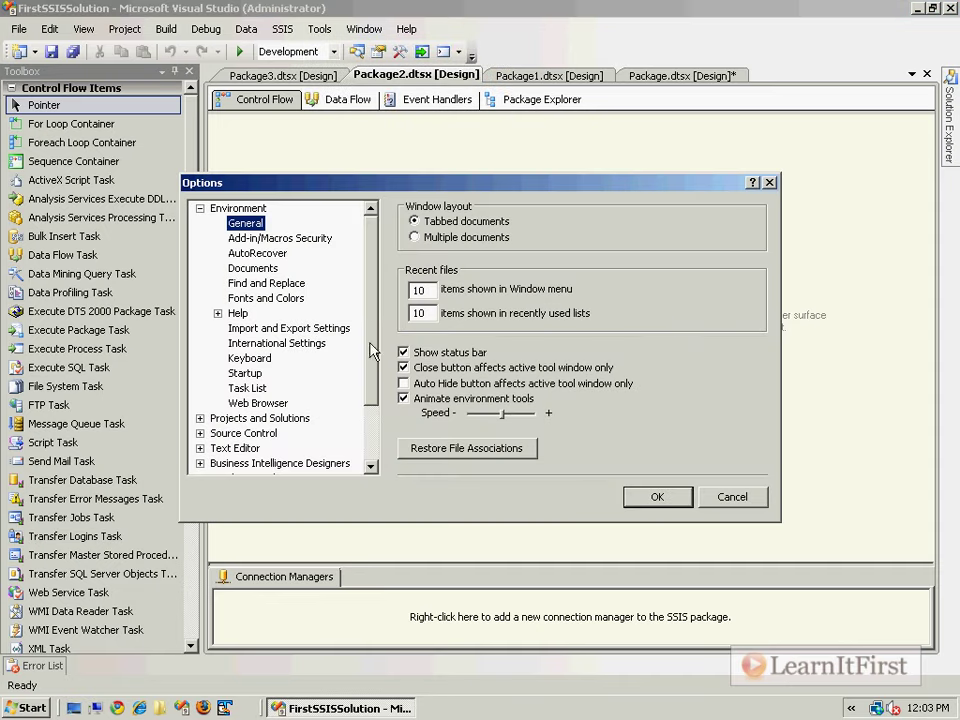
click(267, 299)
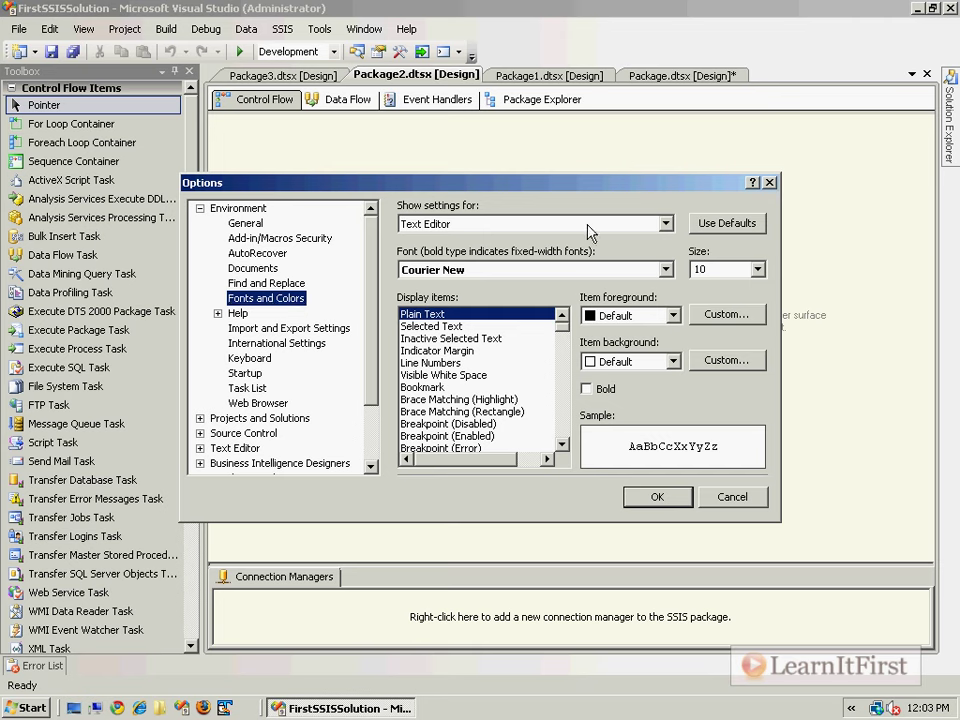
click(659, 362)
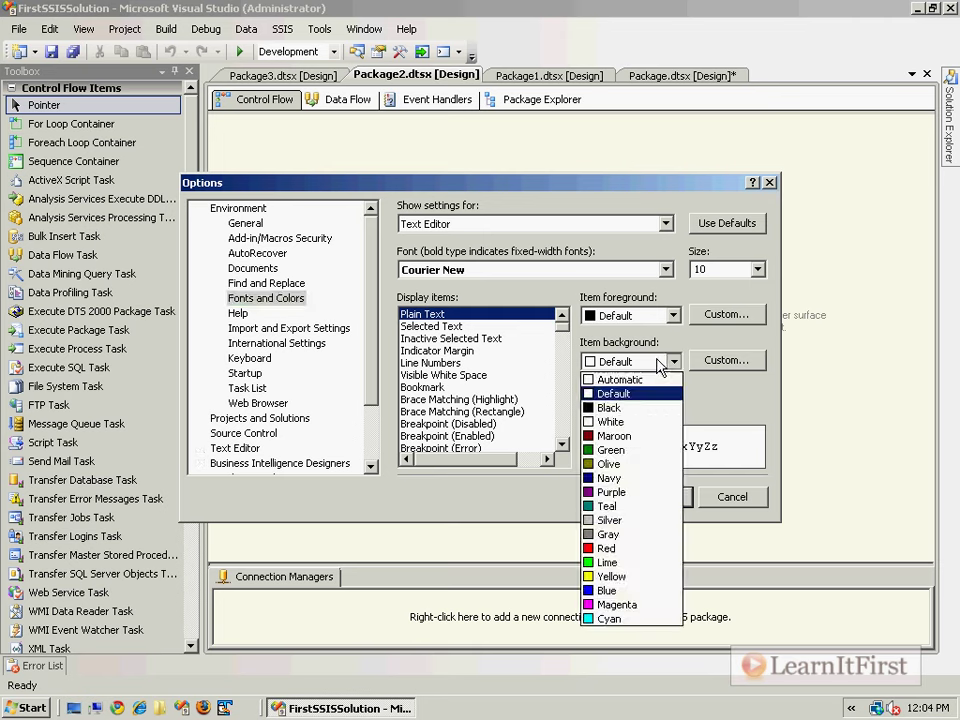
click(654, 522)
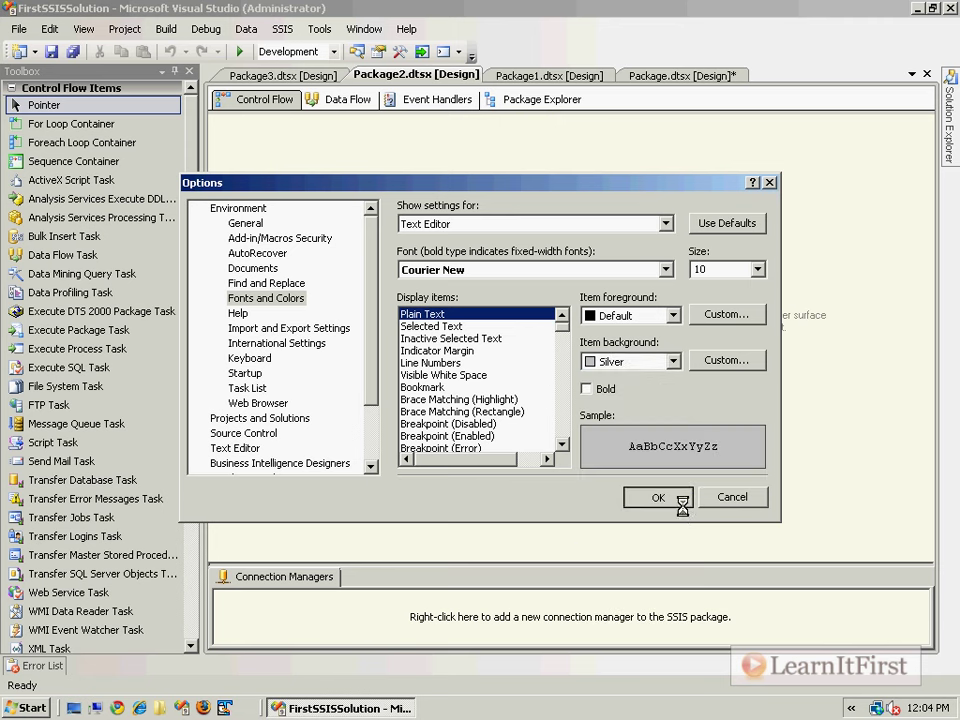
click(681, 503)
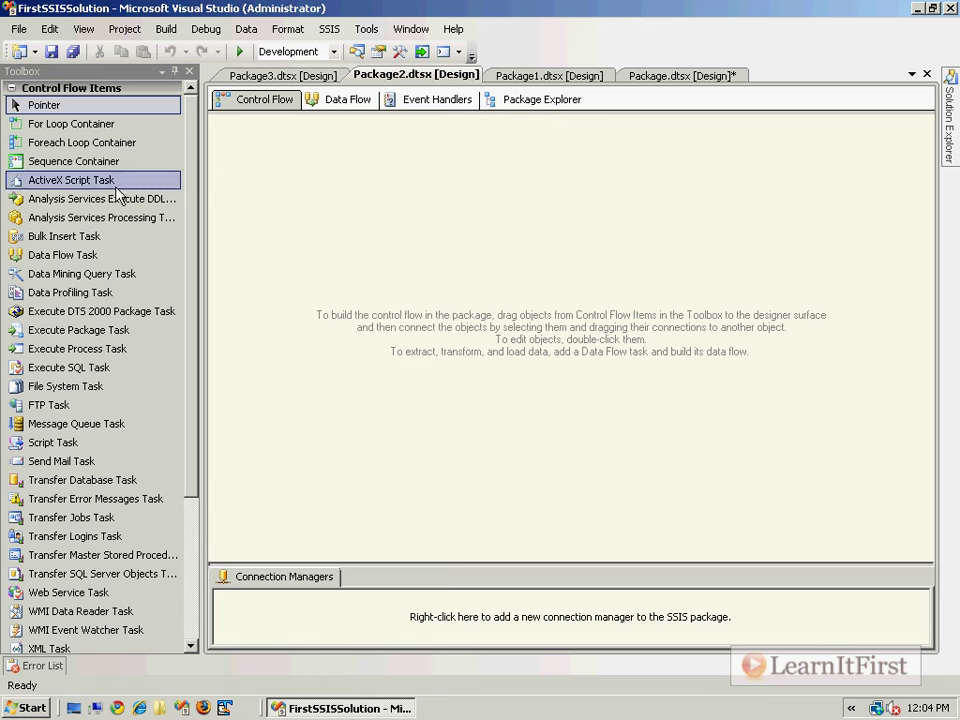
Add a Script Task to the control flow of Package2.dtsx and open its script for editing.
drag(120, 442, 398, 248)
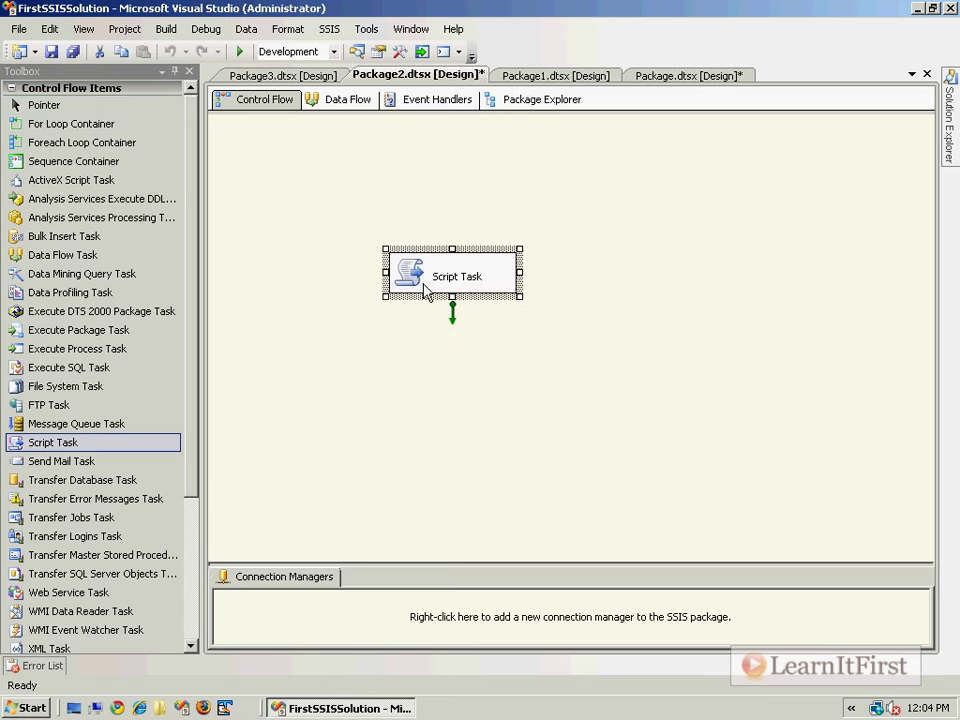
double_click(426, 290)
click(606, 541)
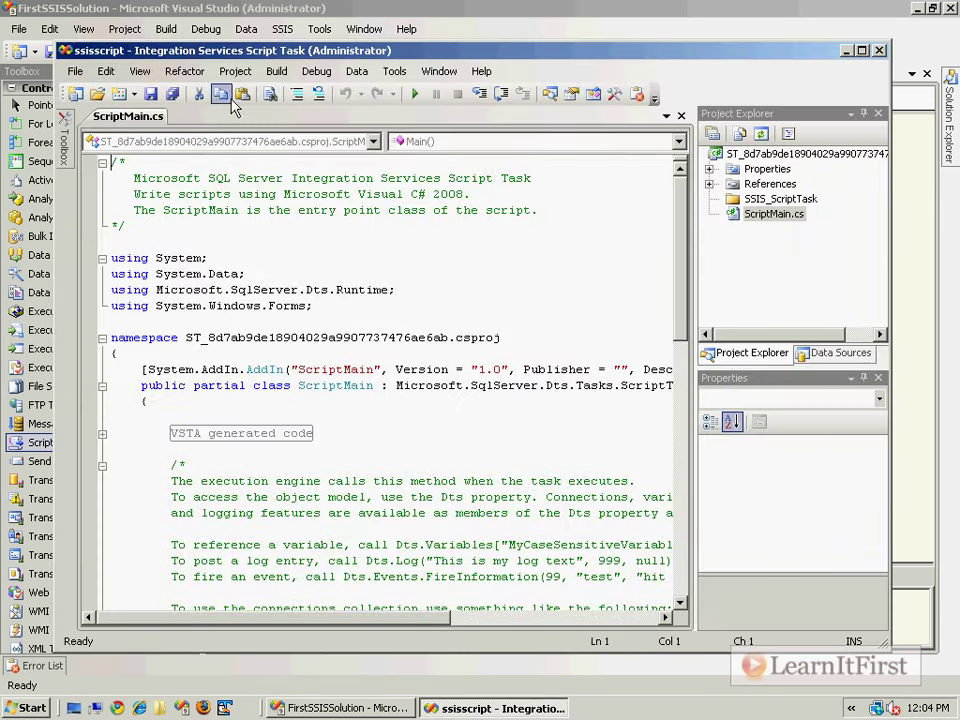
Set the plain text background to Silver in the script editor's own Fonts and Colors options, and apply it.
click(394, 71)
click(437, 229)
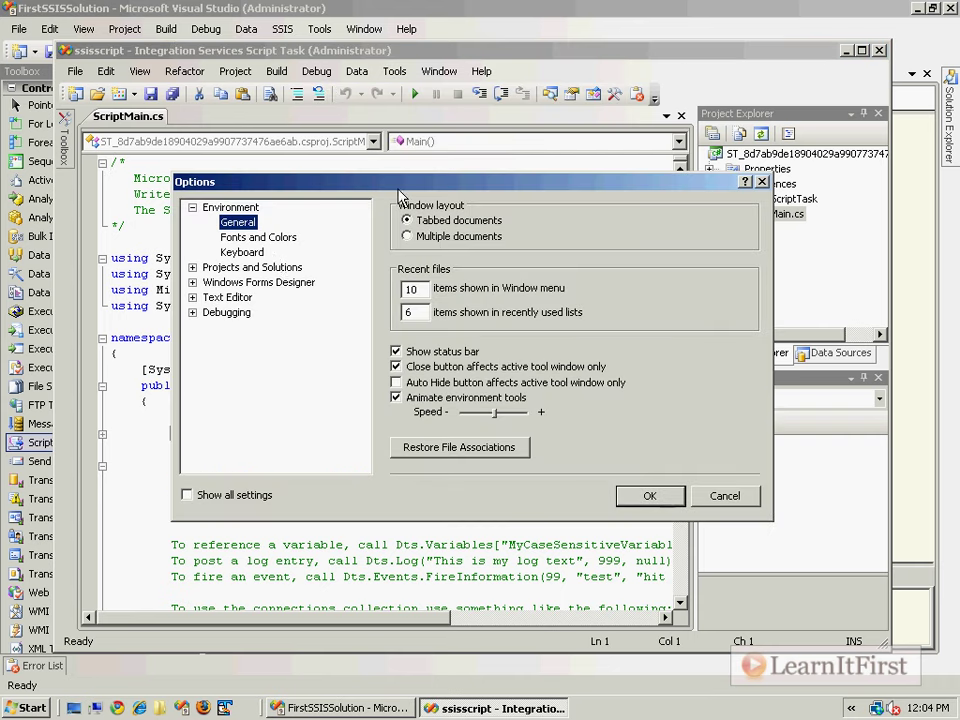
click(264, 239)
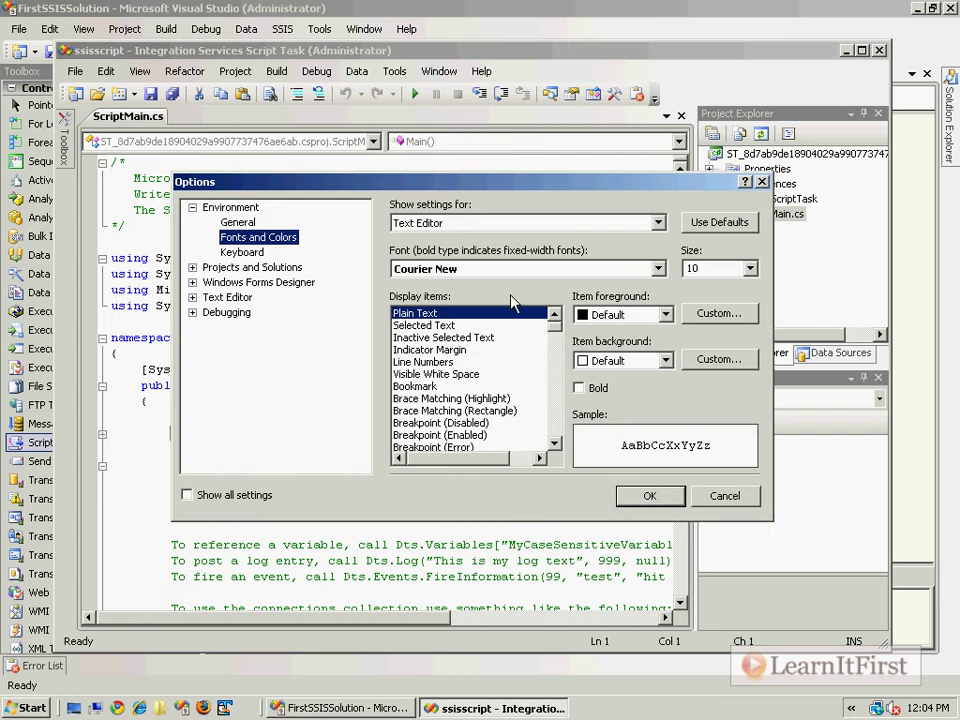
click(665, 361)
click(615, 516)
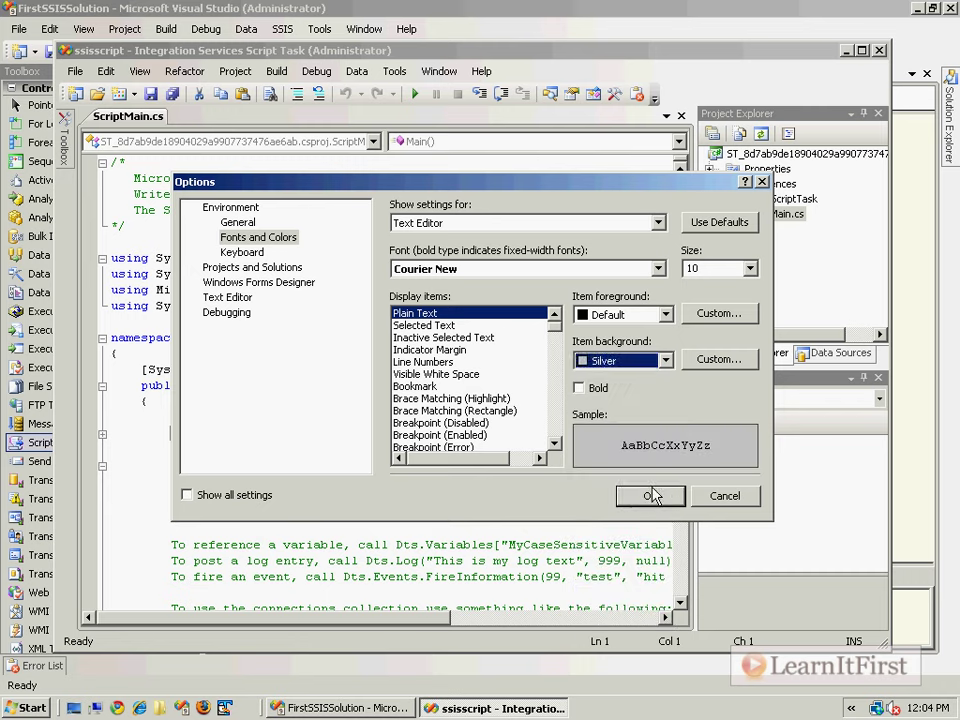
click(654, 496)
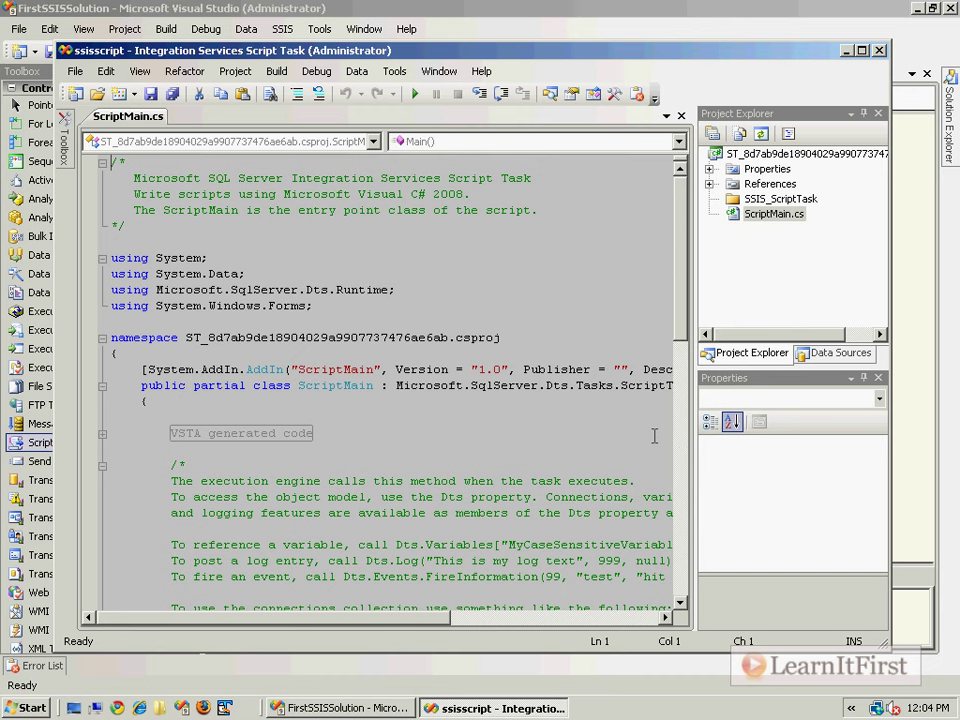
Set the script editor's plain text background to White, then close the script and cancel the Script Task Editor.
click(394, 71)
click(410, 232)
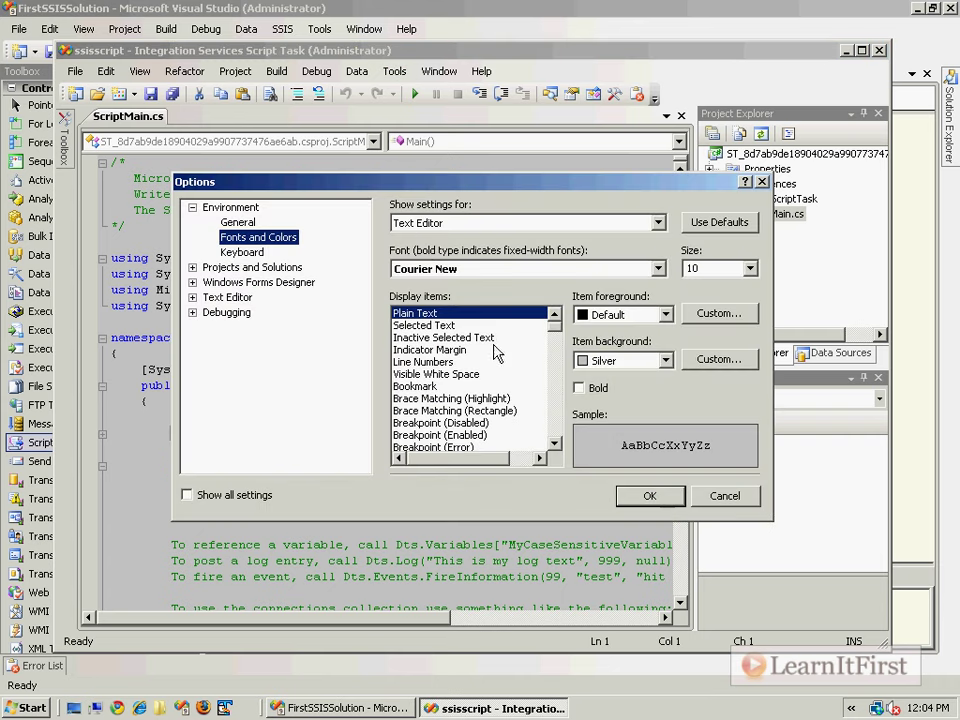
click(620, 362)
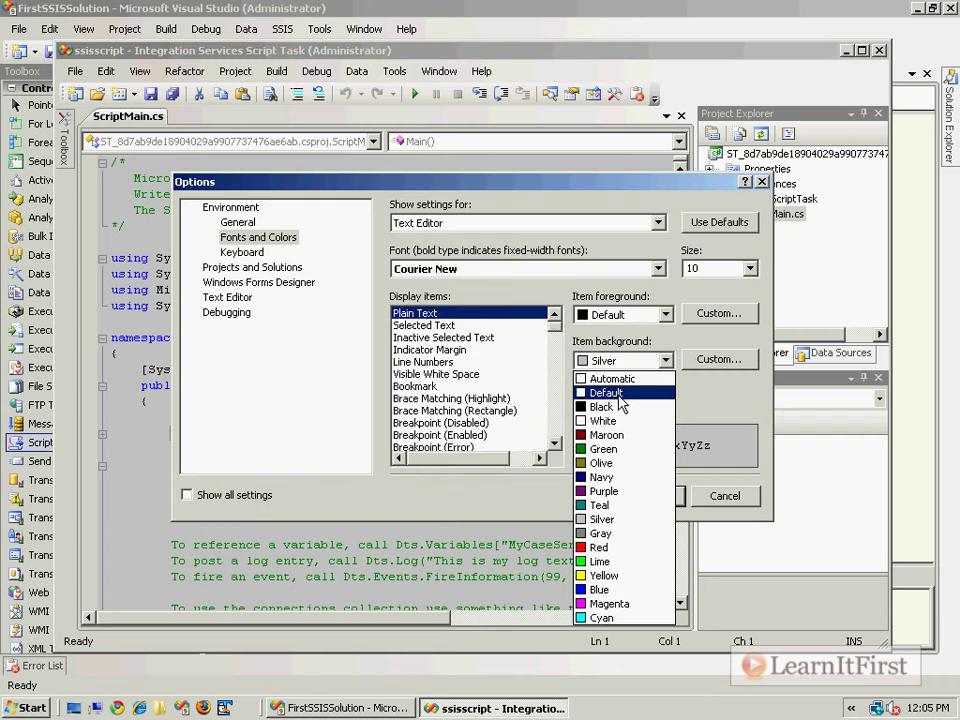
click(608, 421)
click(640, 495)
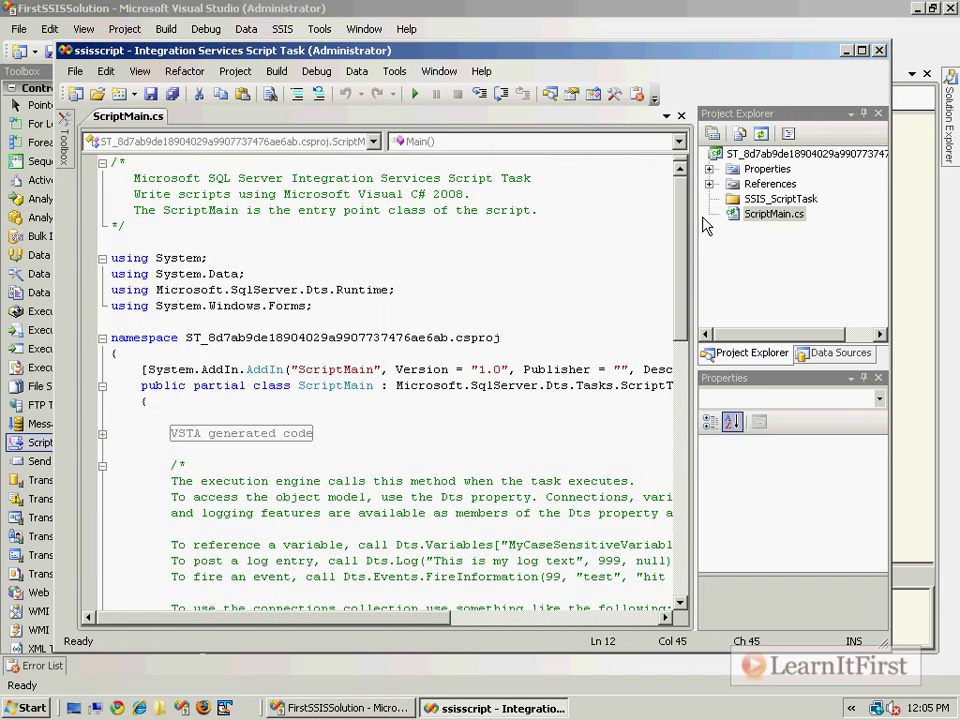
key(alt+F4)
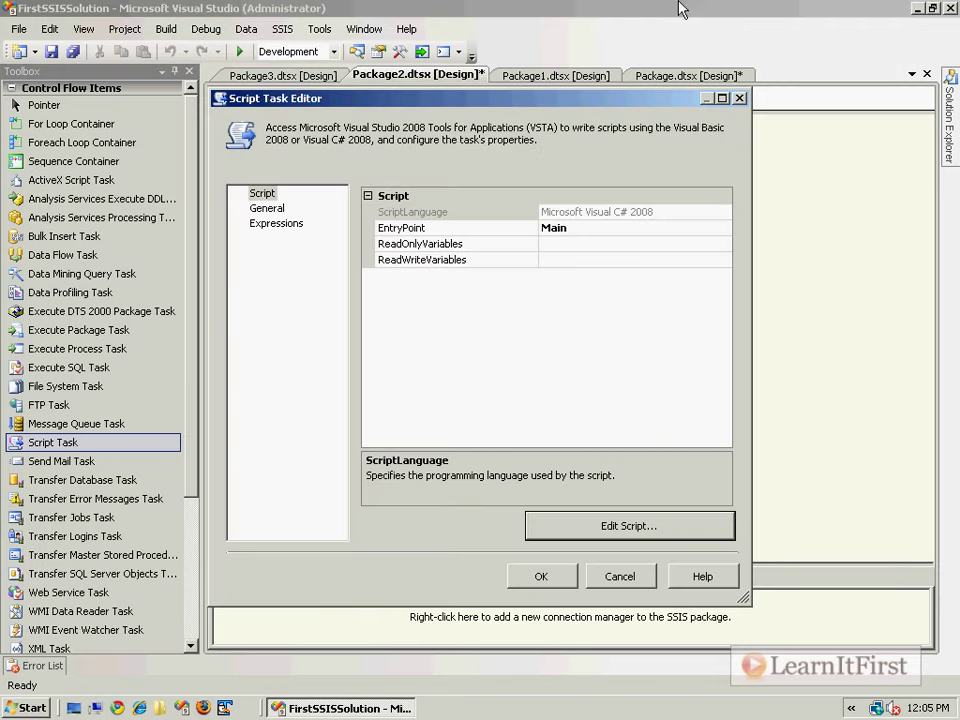
click(625, 576)
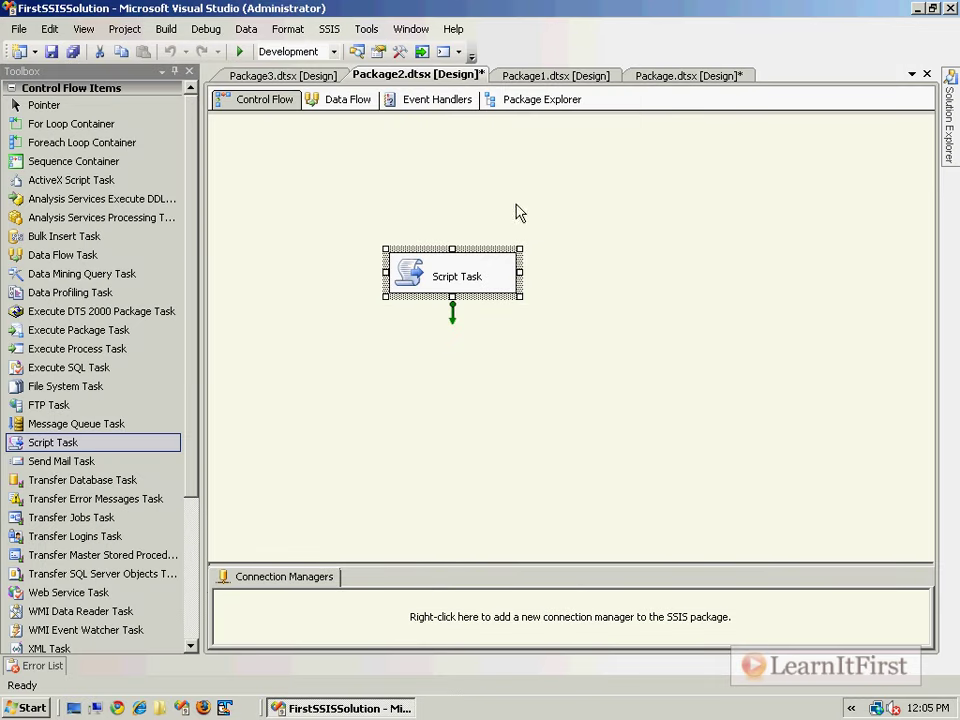
Set the Text Editor font size to 13 in the main environment's Fonts and Colors options.
click(367, 29)
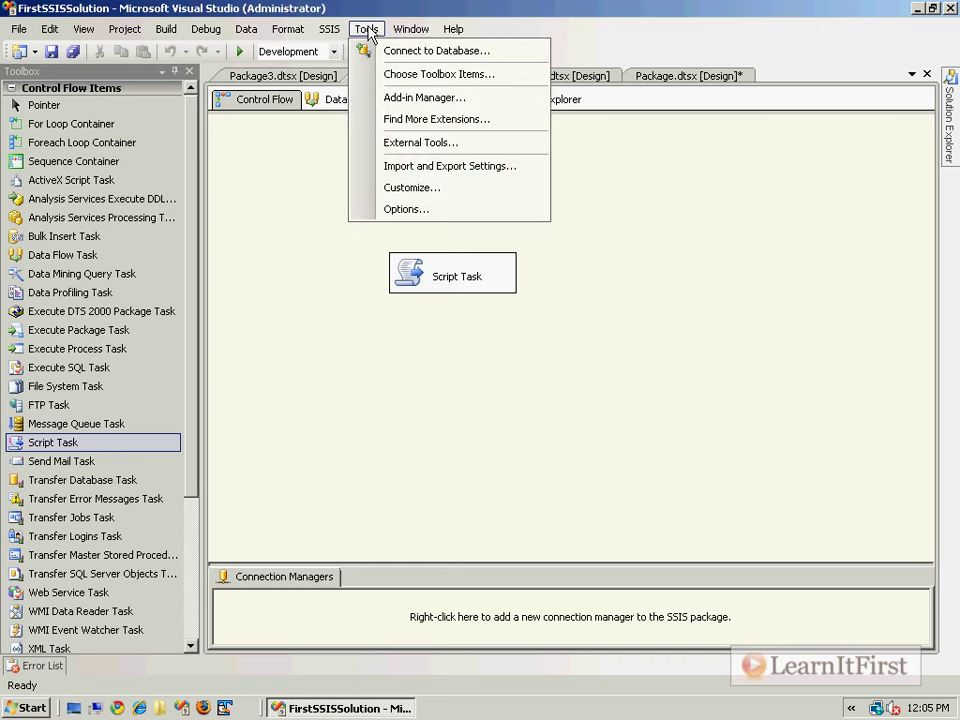
click(406, 209)
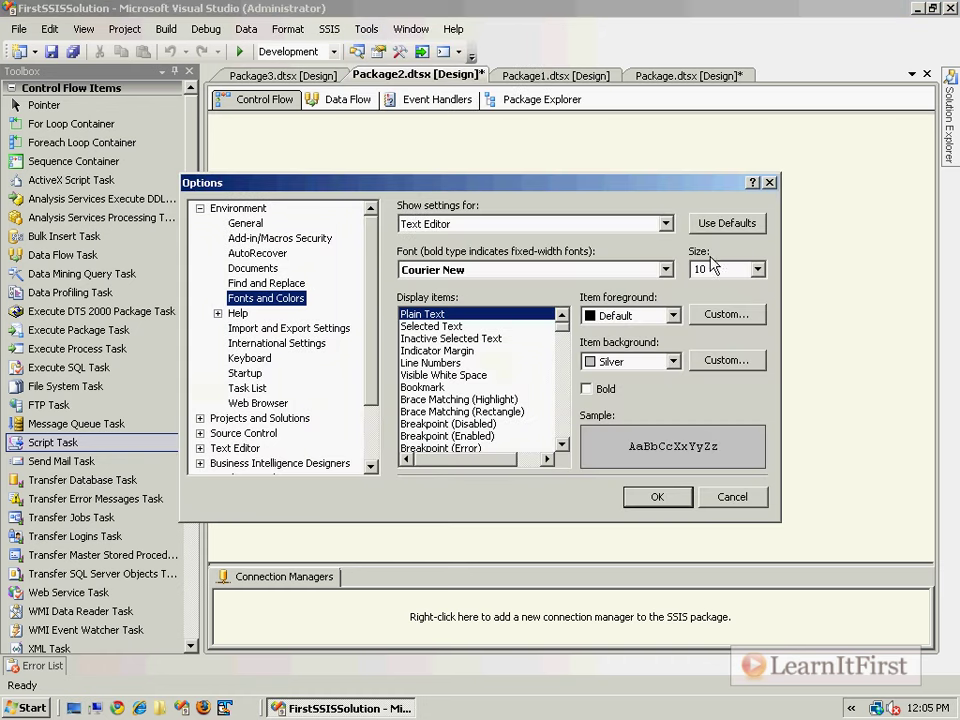
click(757, 269)
click(718, 371)
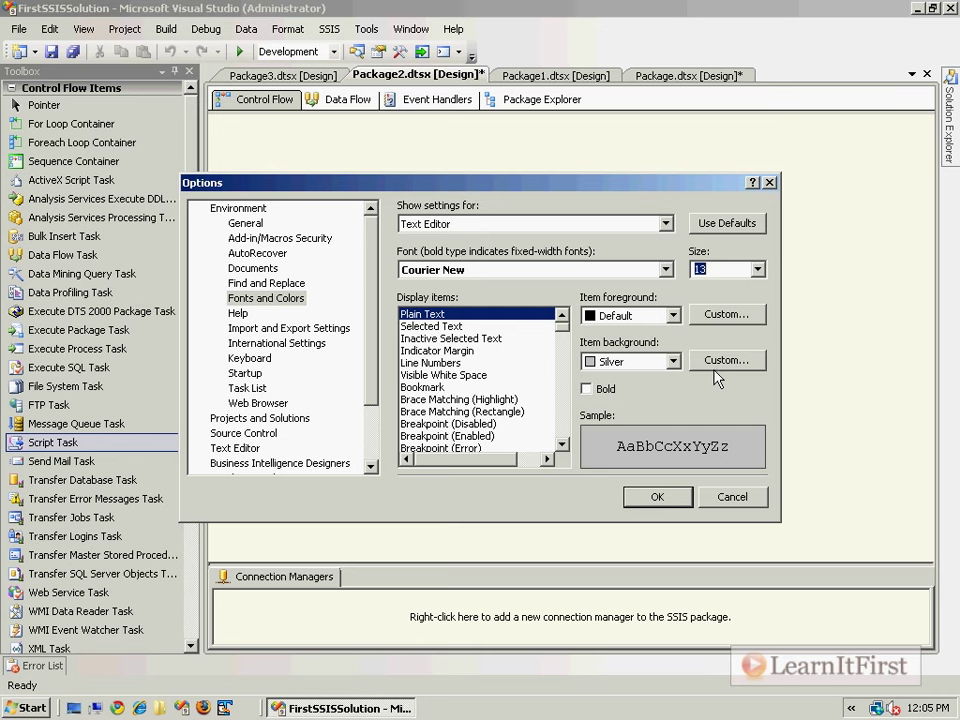
Set the font size for Query and View Designers to 11.
click(617, 229)
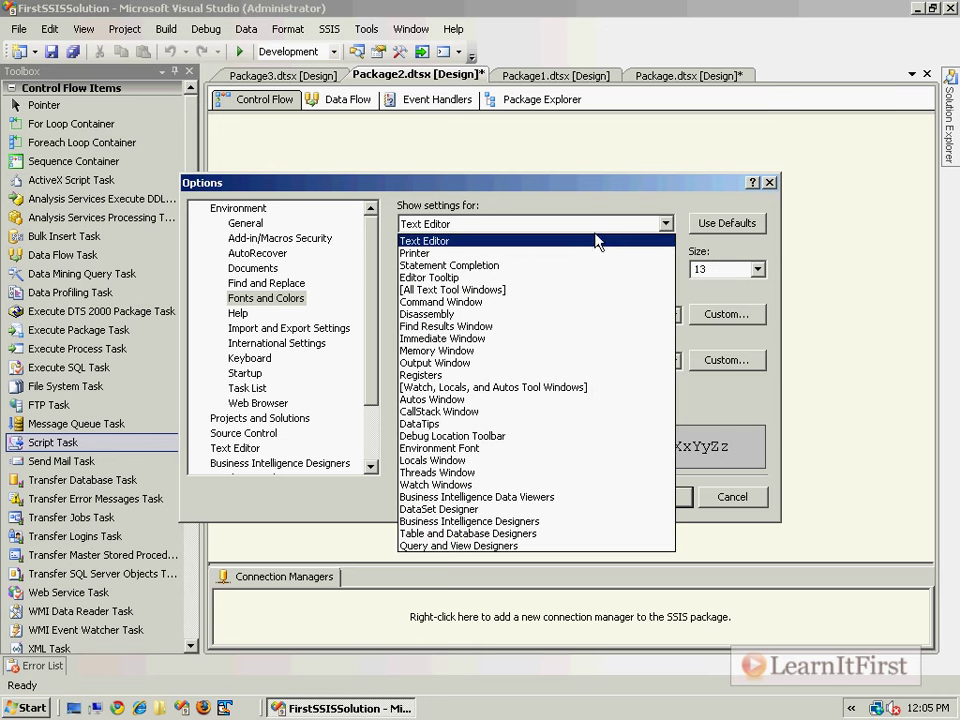
click(597, 547)
click(758, 270)
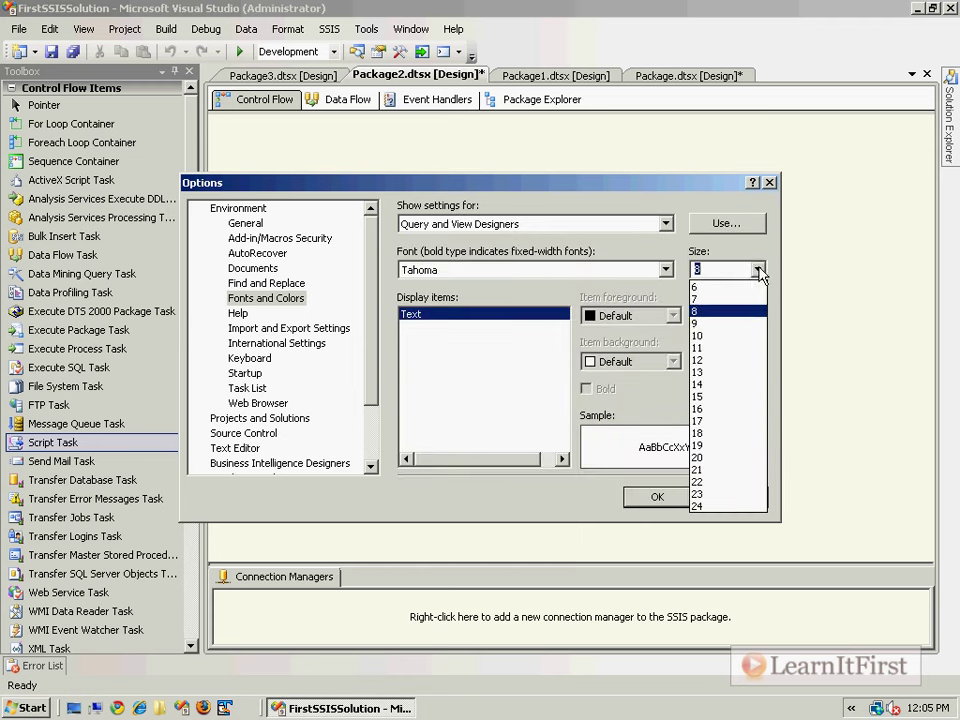
click(731, 348)
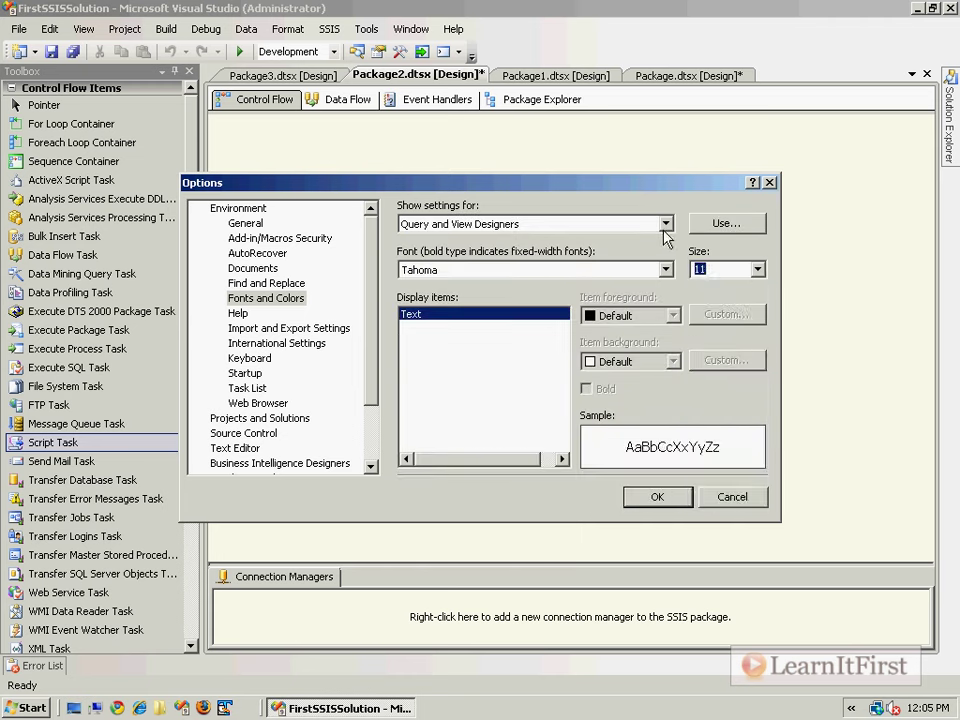
Set the Output Window font size to 11, and apply the font changes.
click(665, 225)
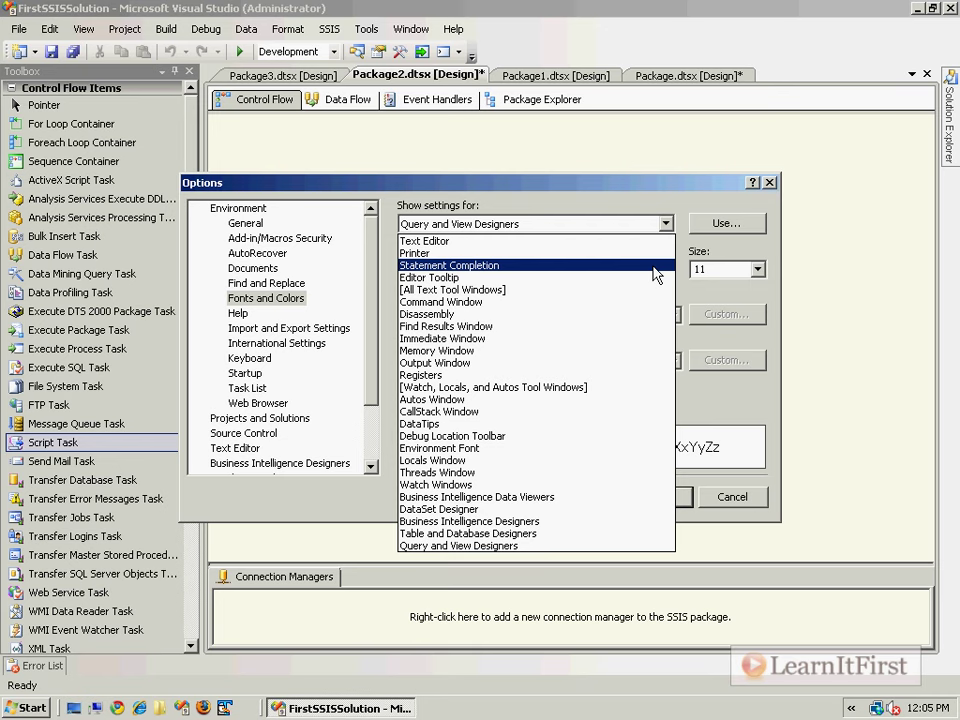
click(658, 363)
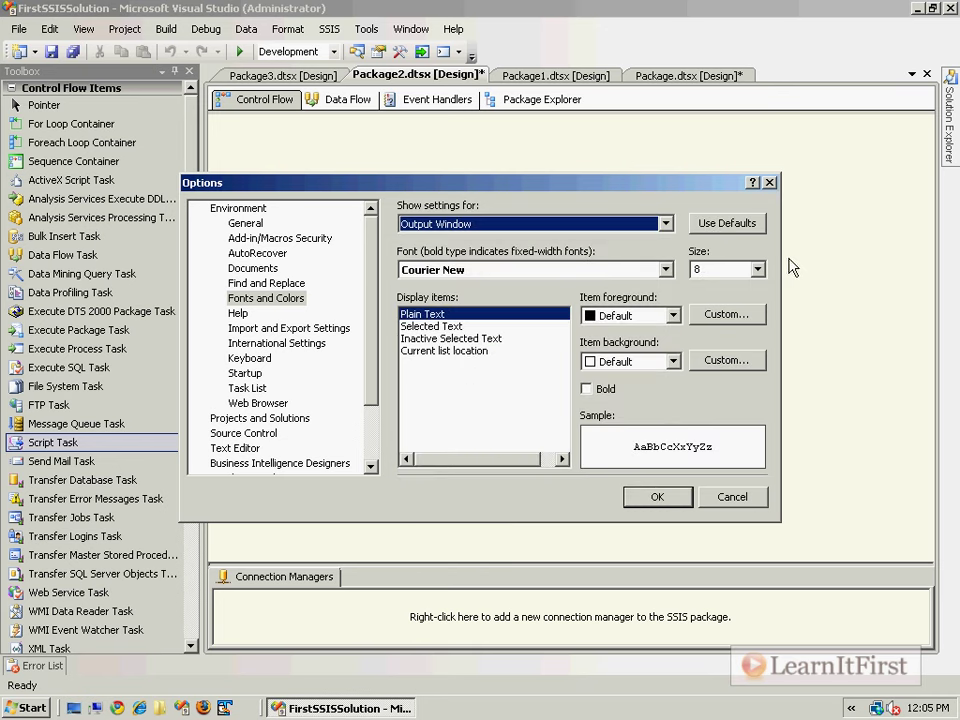
click(757, 269)
click(737, 348)
click(665, 224)
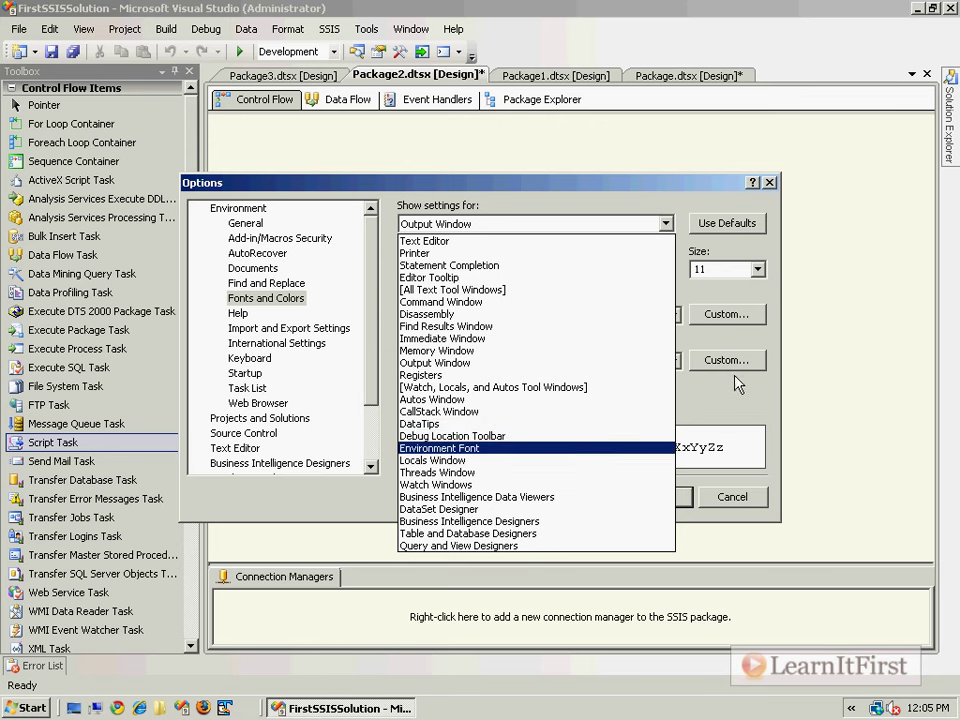
click(703, 435)
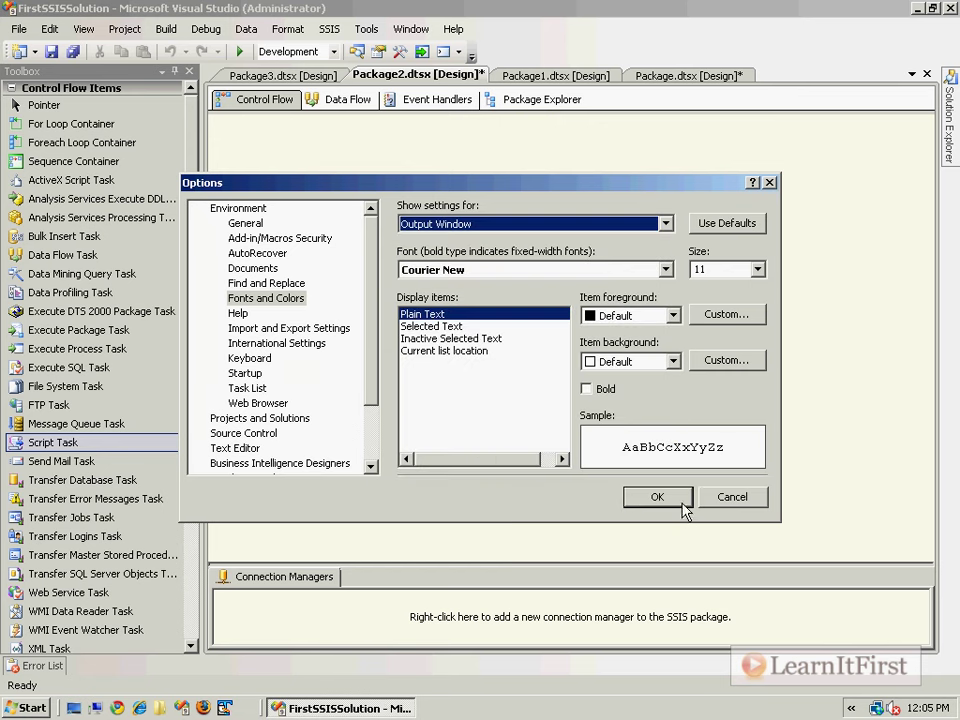
click(657, 497)
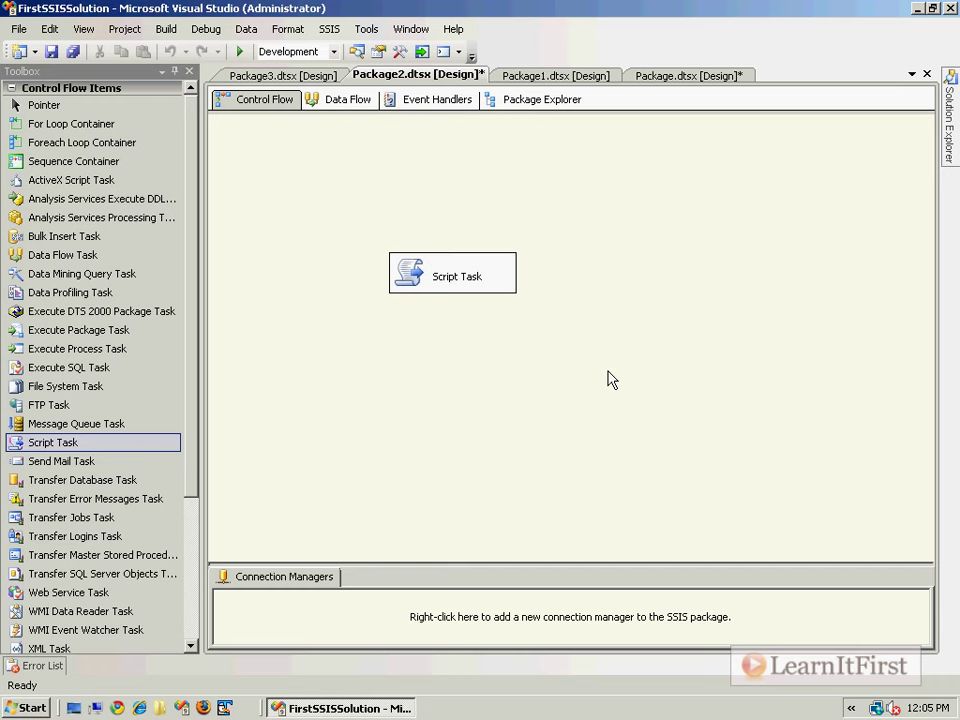
Review the setting categories offered for export in the Import and Export Settings Wizard, and cancel it.
click(366, 29)
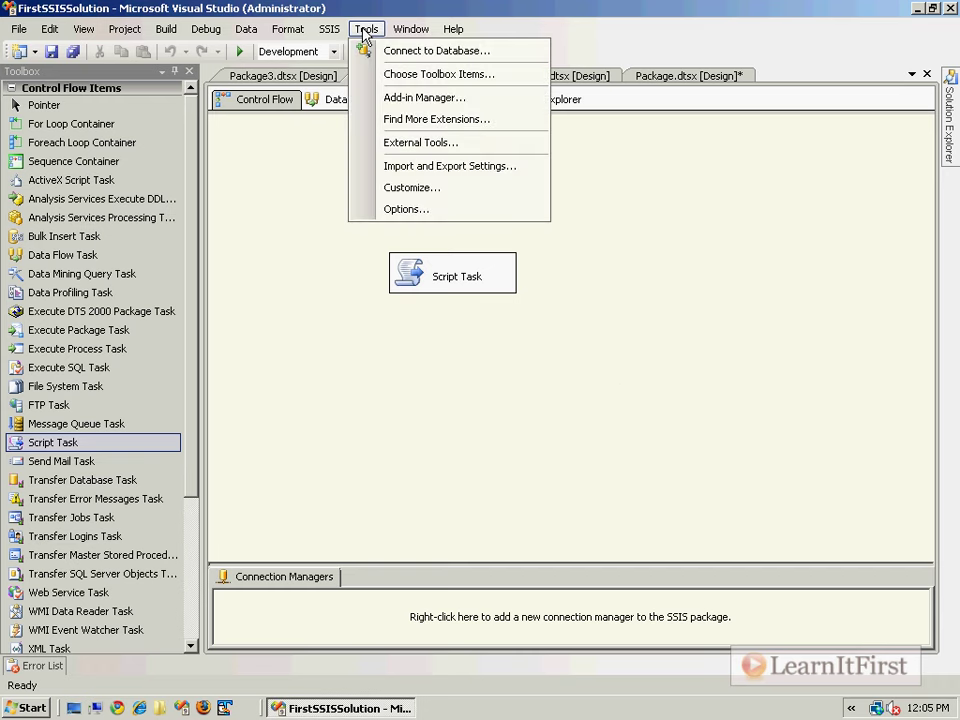
click(472, 167)
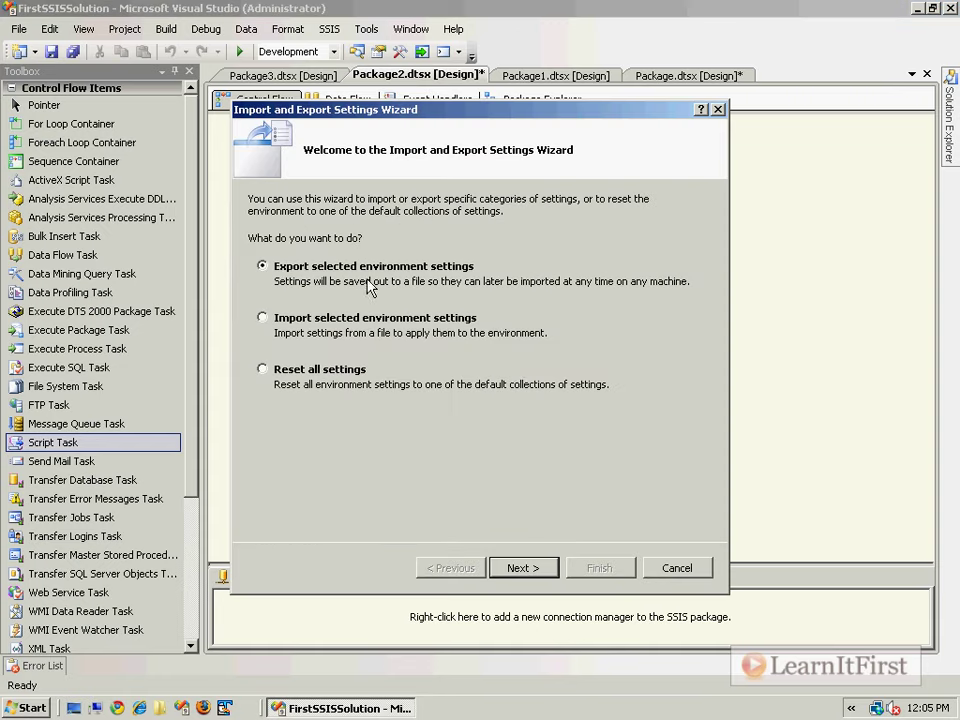
click(536, 567)
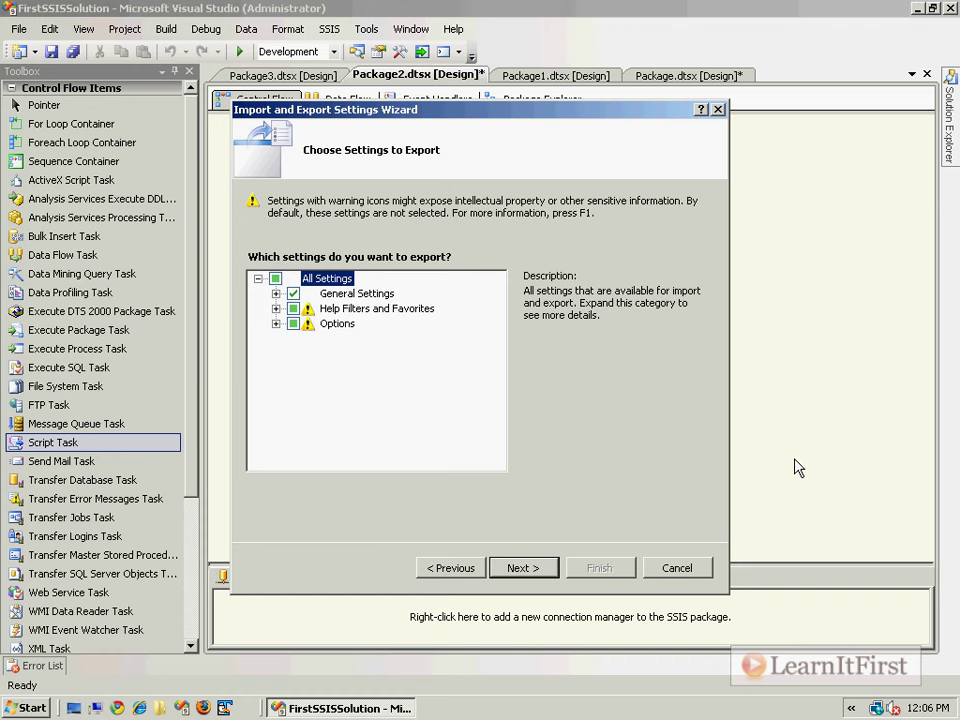
click(676, 567)
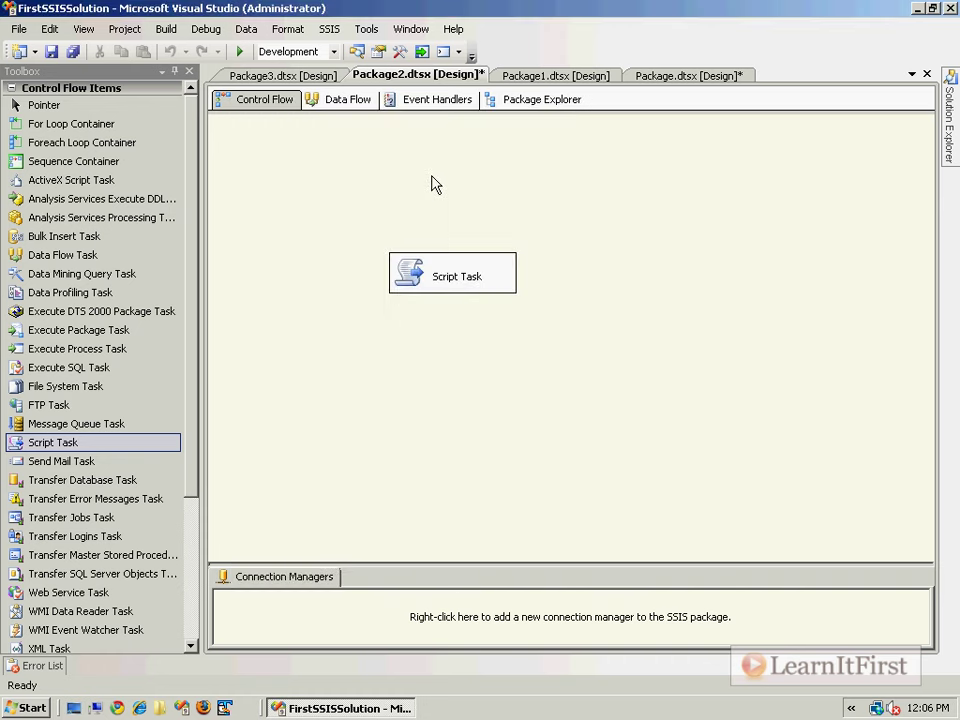